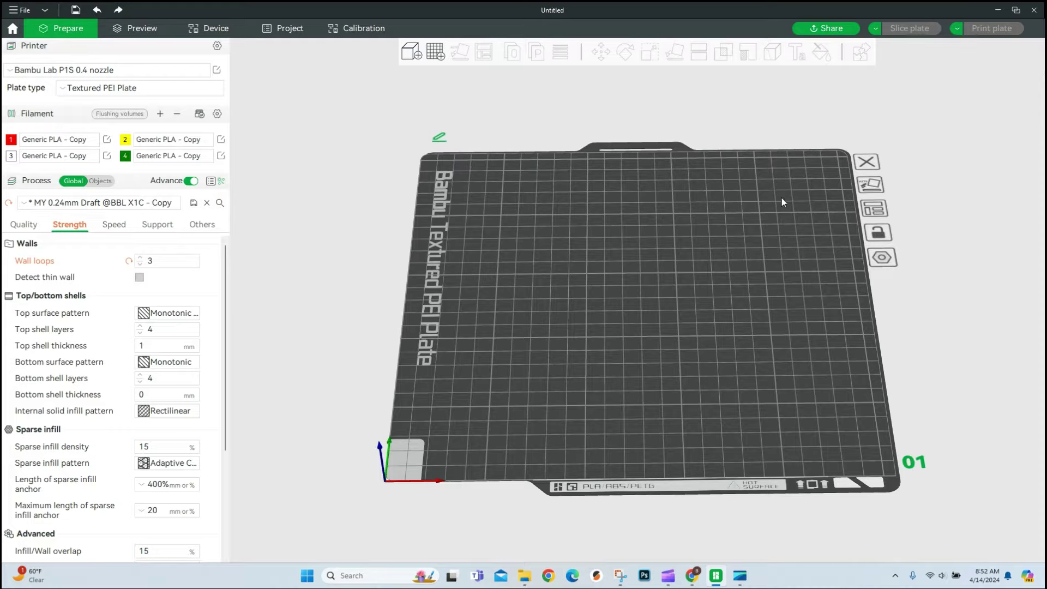
Add a cube primitive and scale it to 200%
right_click(581, 215)
mouse_move(622, 250)
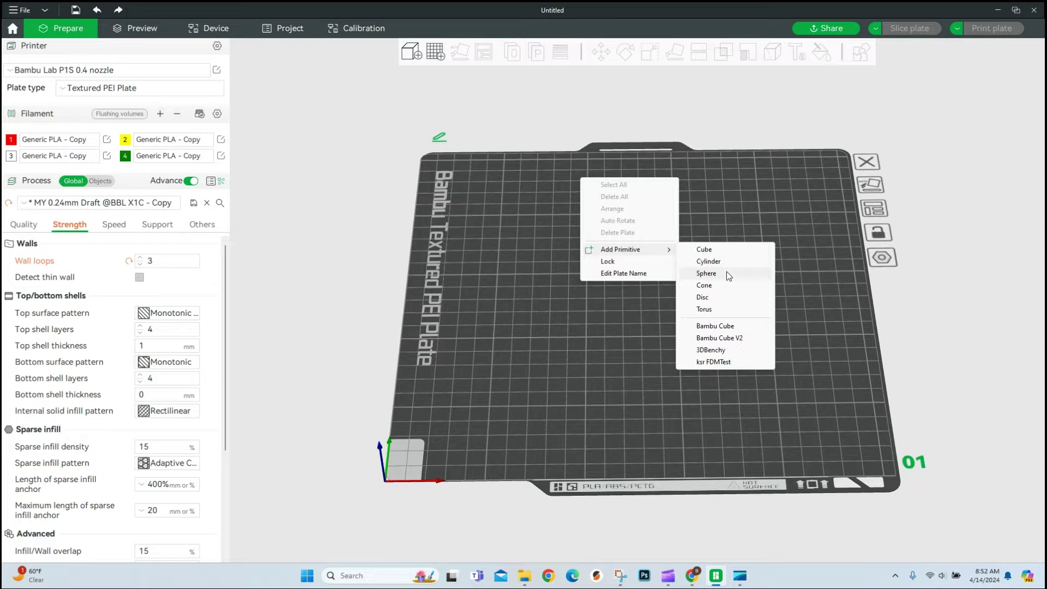
click(724, 252)
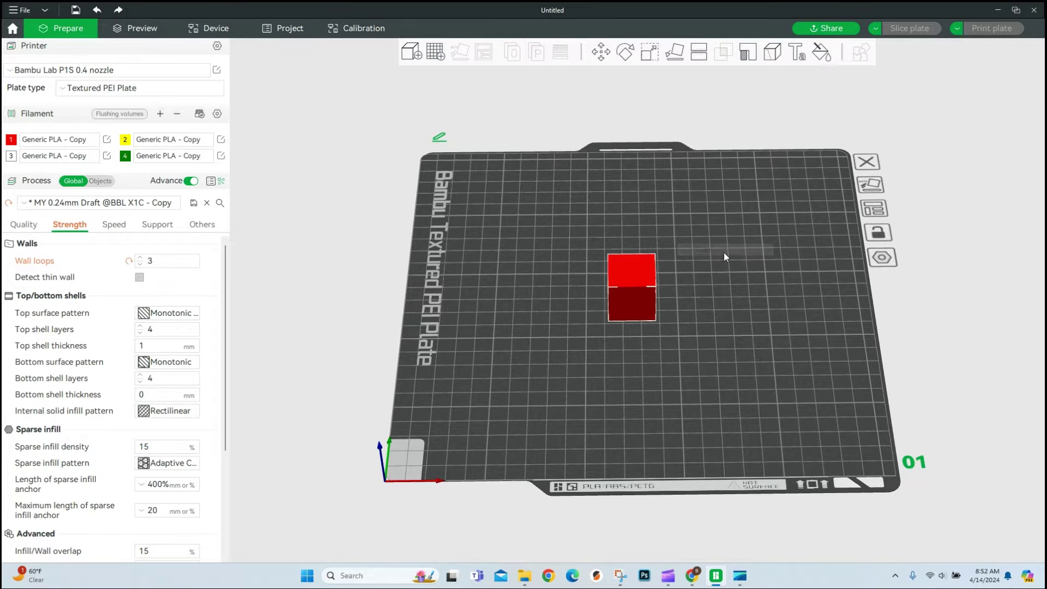
click(650, 52)
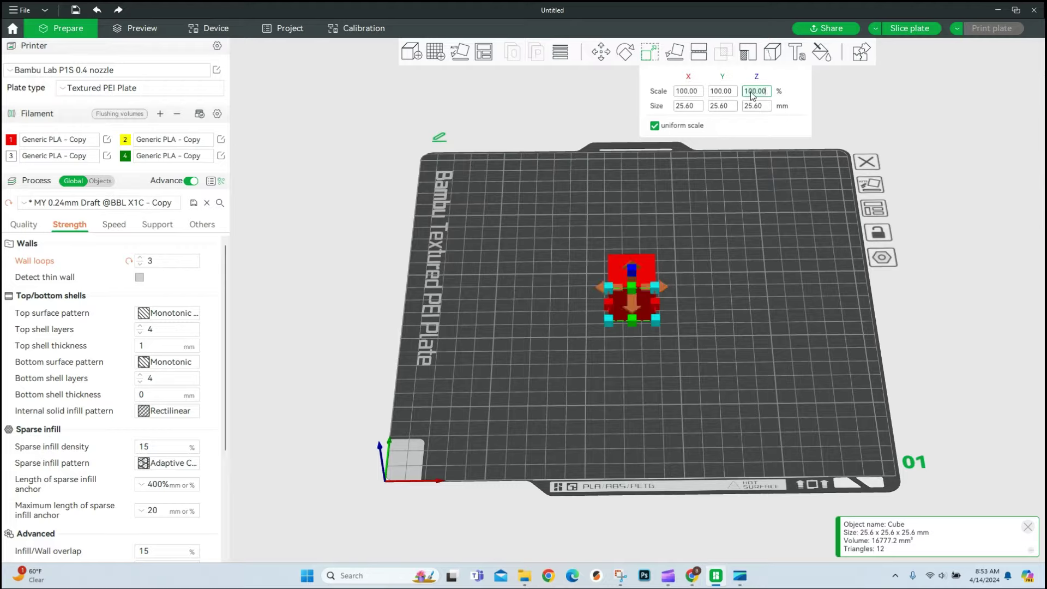
text(2)
key(Return)
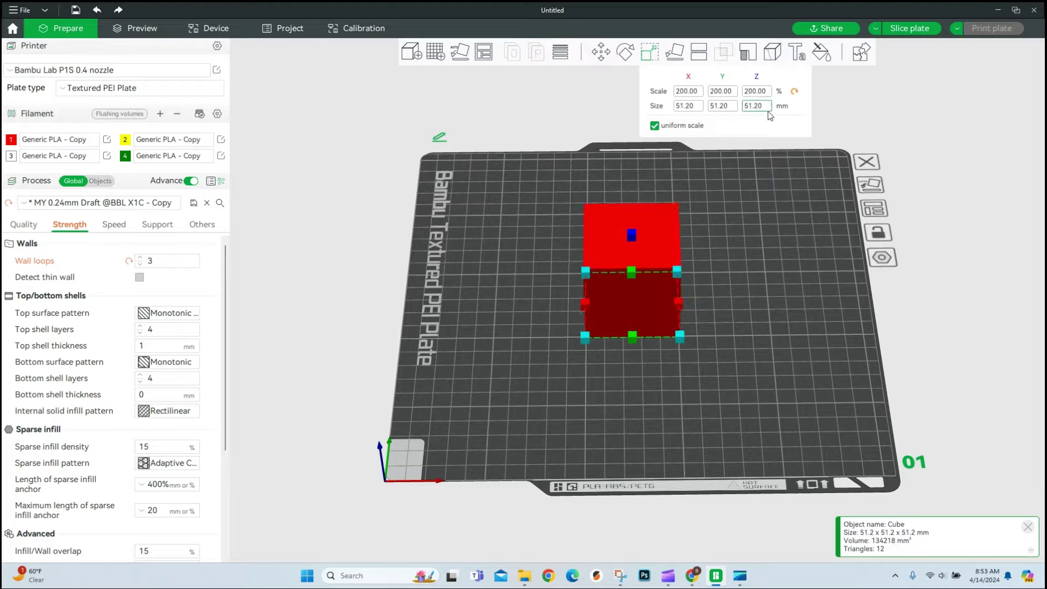
key(Escape)
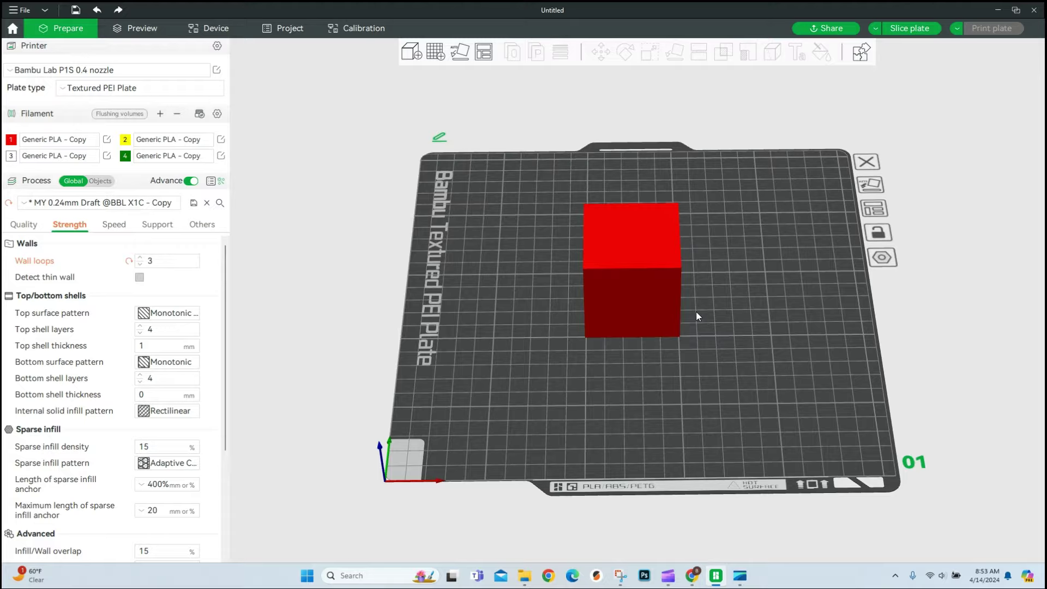
Add a cylinder primitive and scale it to 200%
right_click(751, 170)
mouse_move(823, 241)
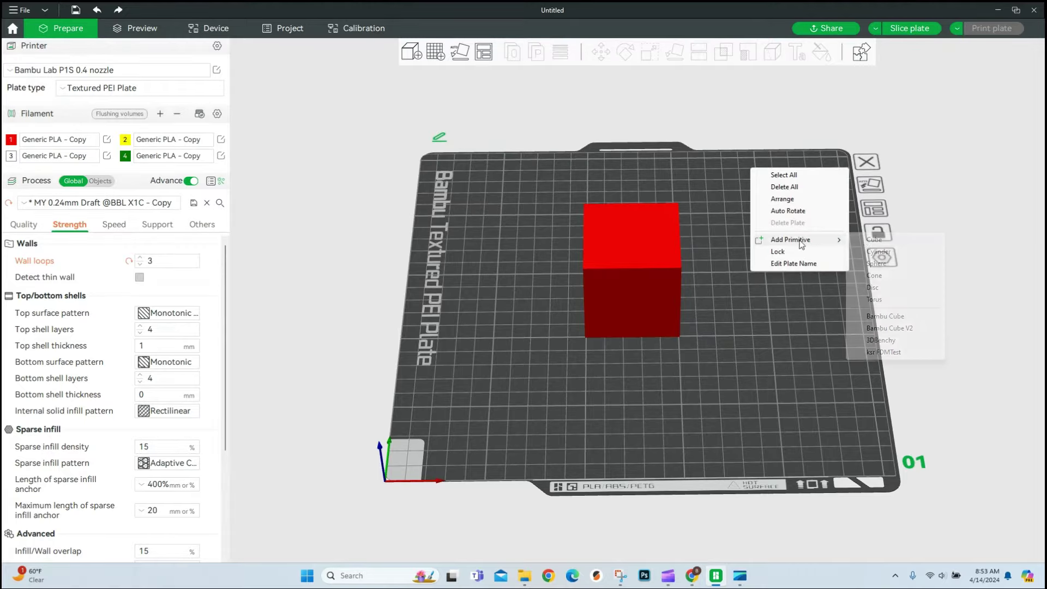
click(880, 251)
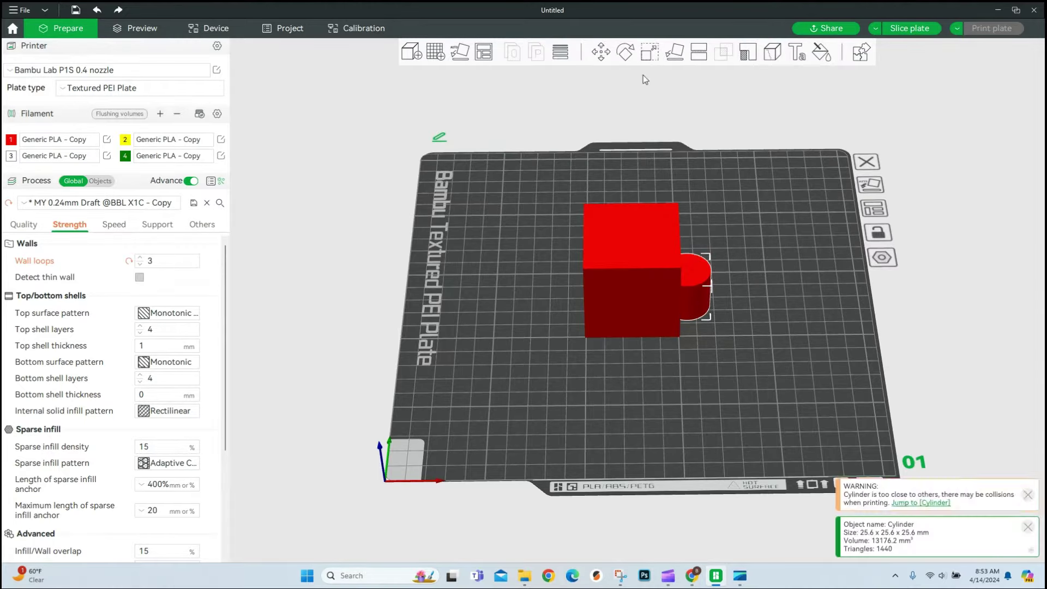
click(650, 52)
click(757, 93)
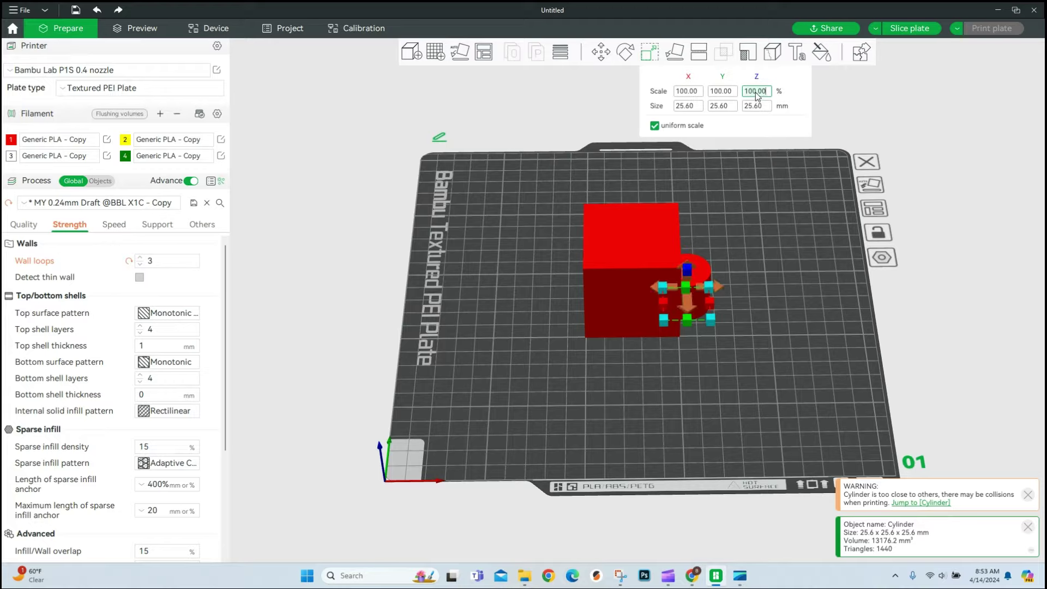
text(2)
key(Return)
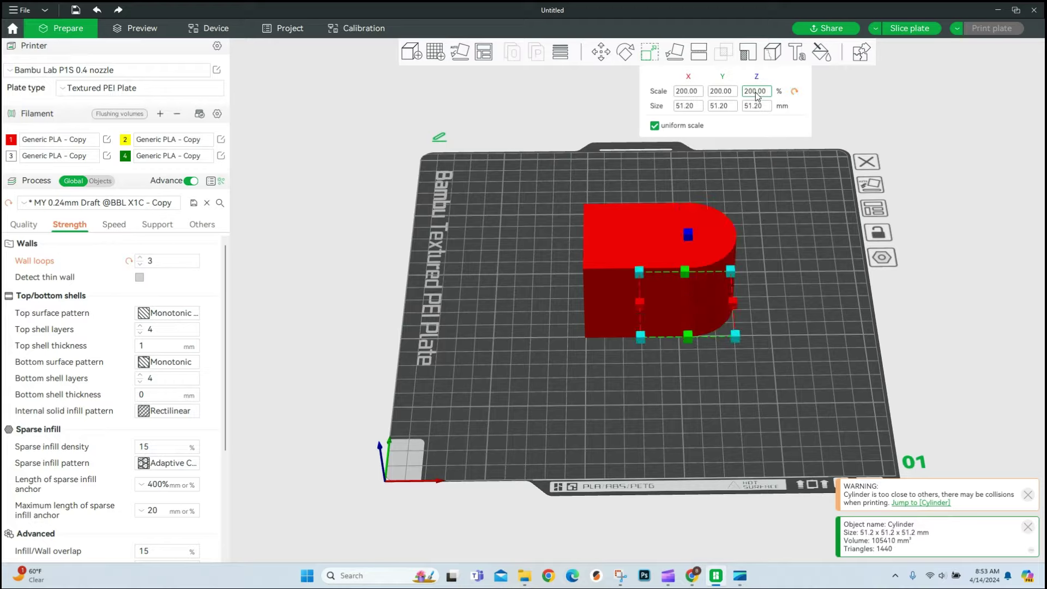
Add a disc primitive and auto-arrange the objects so they stop overlapping
right_click(529, 305)
mouse_move(583, 344)
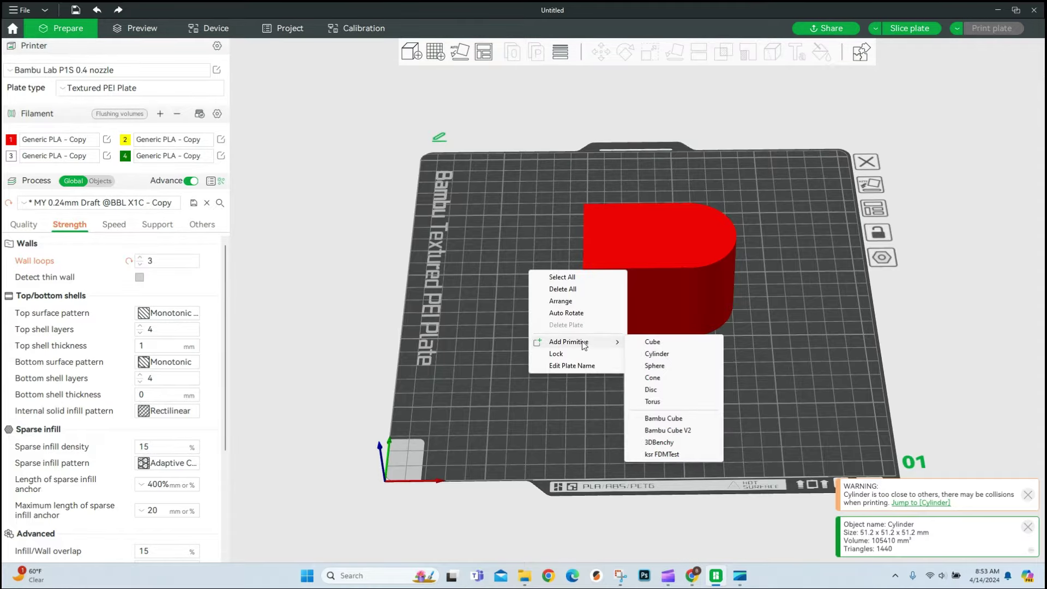
click(651, 389)
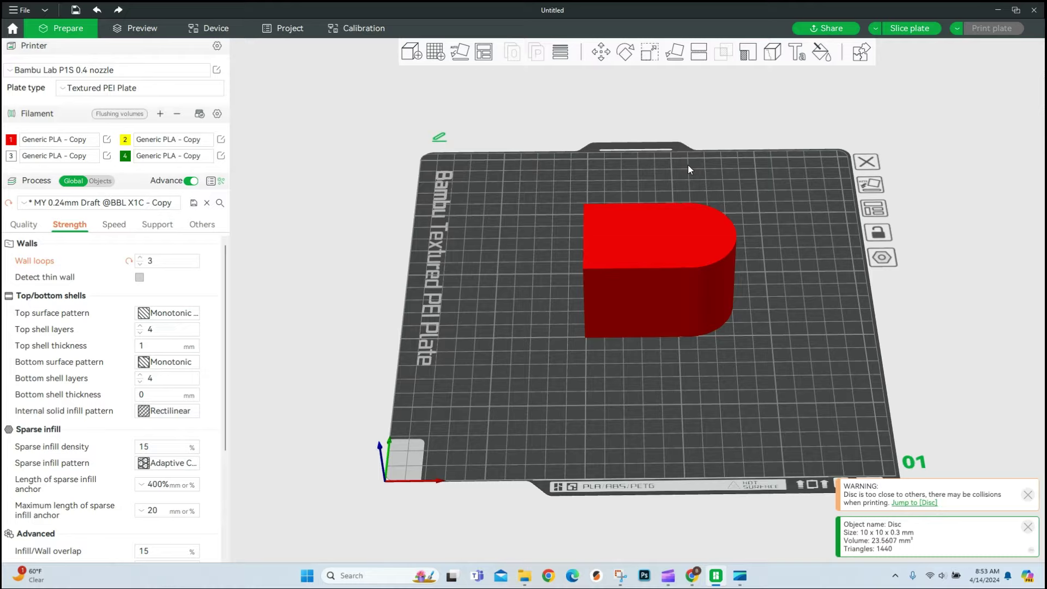
right_click(484, 51)
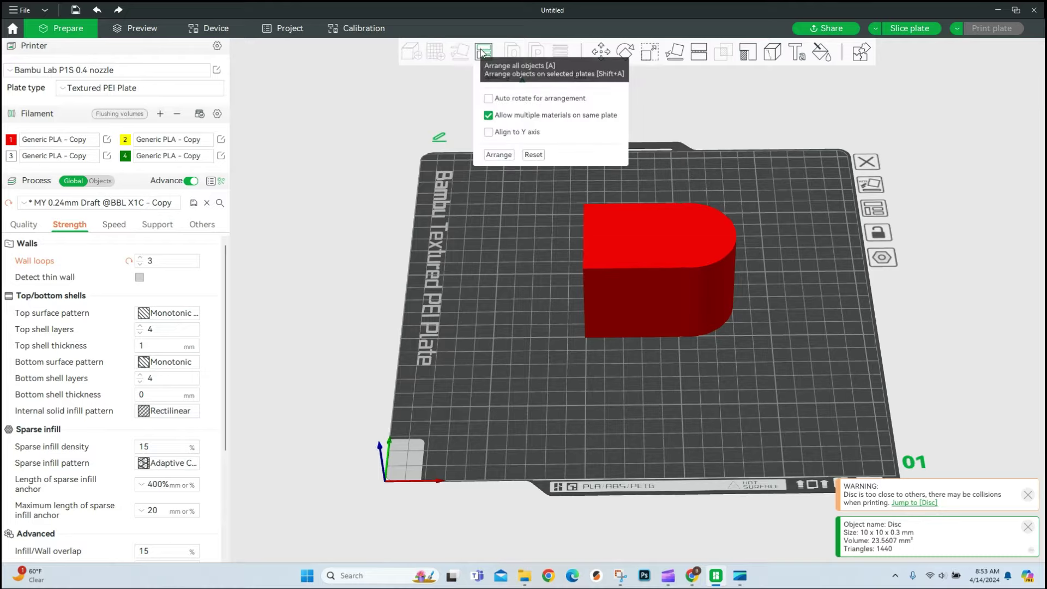
click(498, 155)
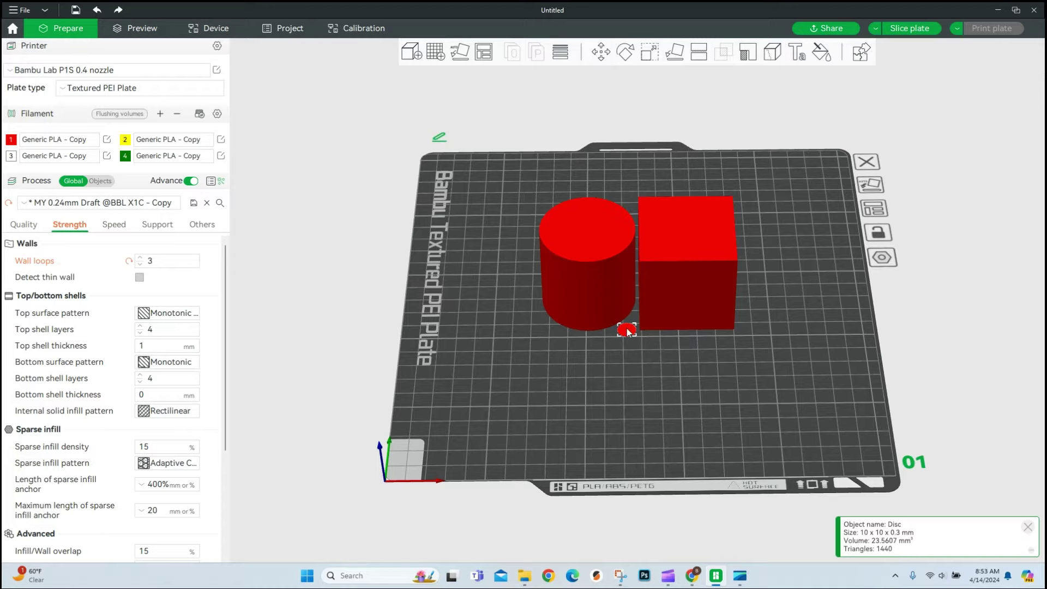
Scale the disc to 500%, making it 50 mm across
click(650, 52)
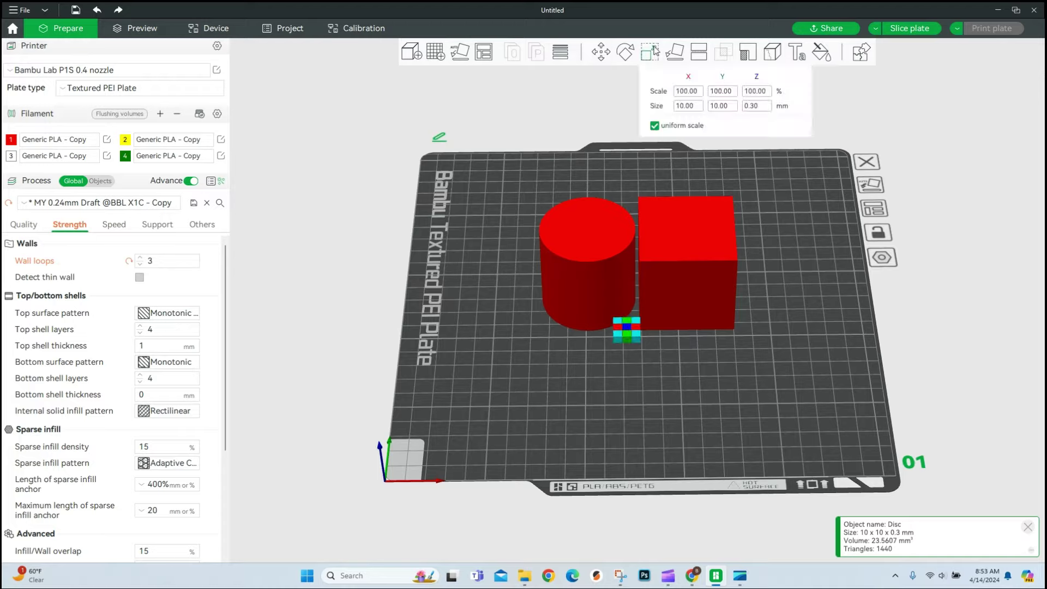
double_click(750, 91)
text(5)
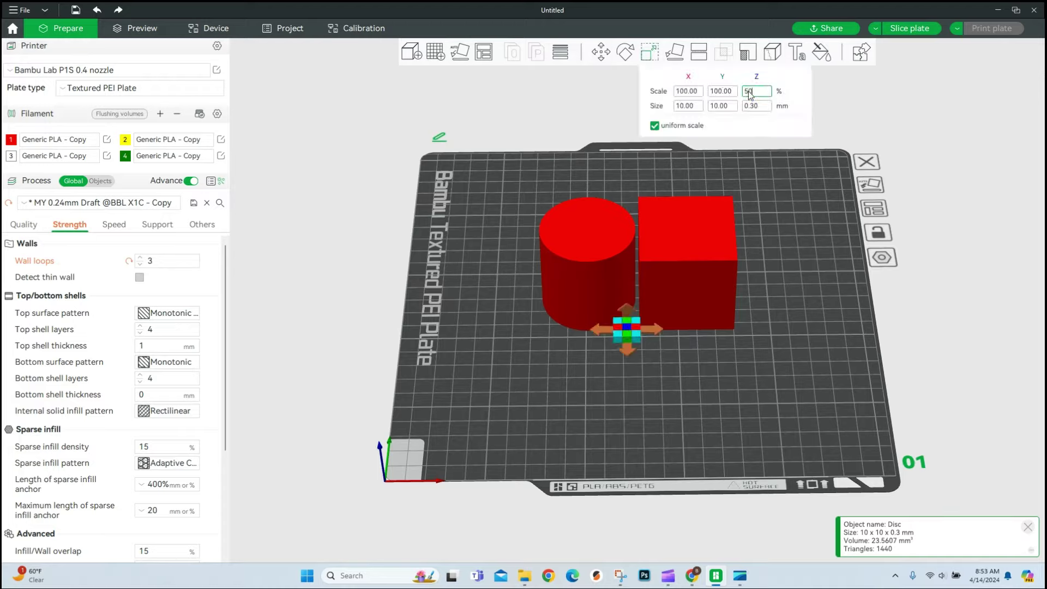
text(00)
key(Return)
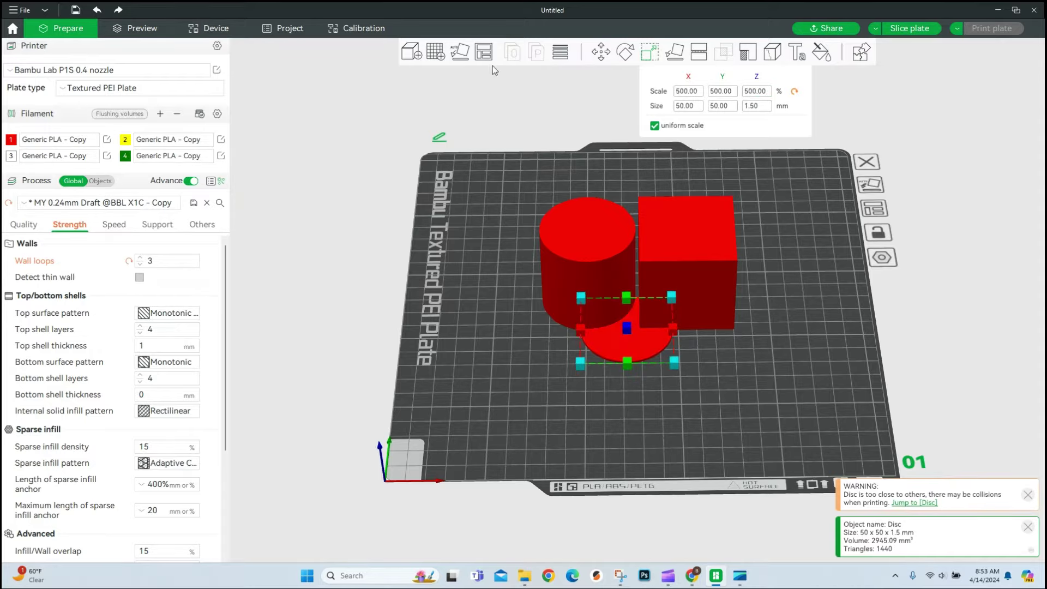
Re-arrange the plate, then move the disc, cylinder and cube further apart
right_click(483, 52)
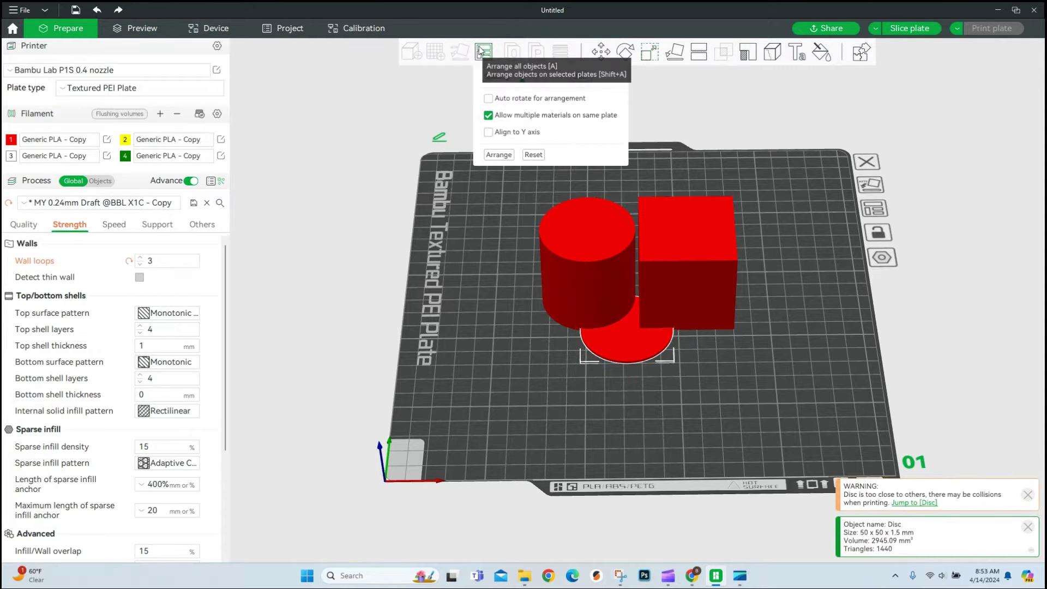
click(498, 155)
scroll(694, 400, up, 3)
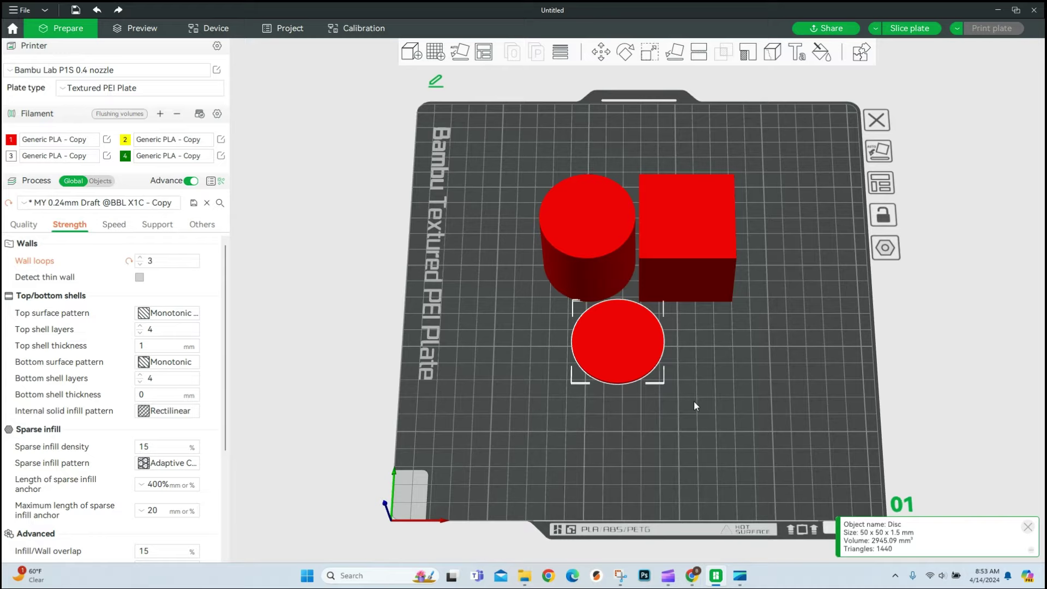
scroll(693, 400, down, 3)
drag(633, 320, 648, 369)
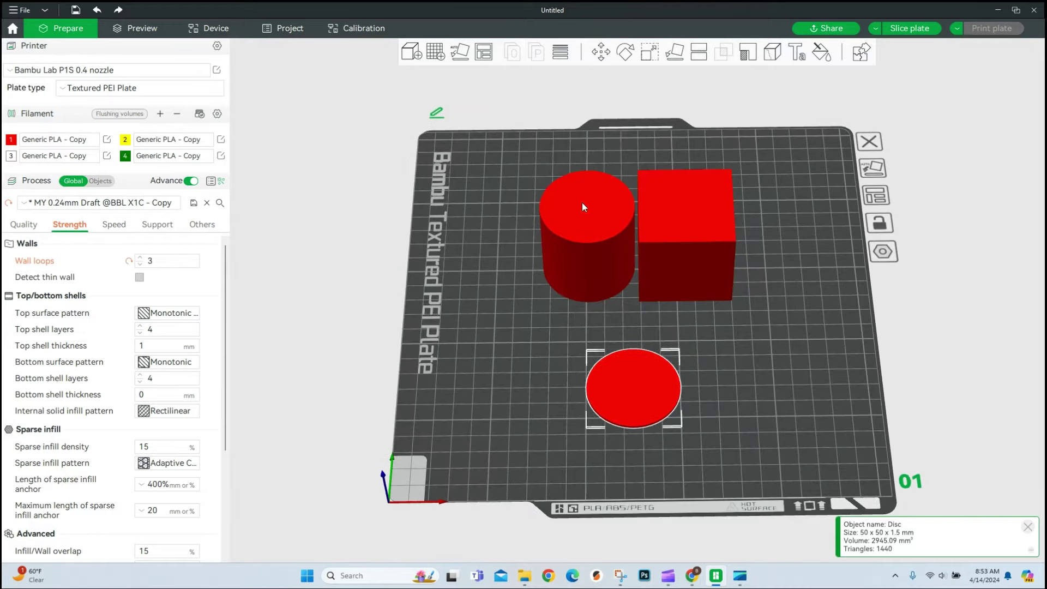
drag(581, 202, 506, 191)
drag(693, 217, 699, 201)
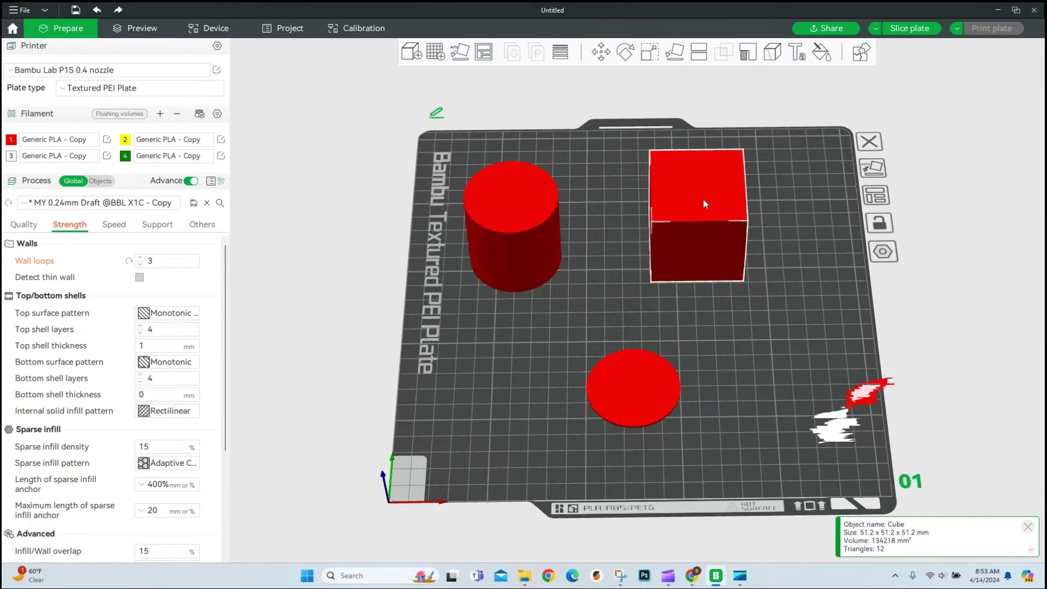
mouse_move(807, 377)
mouse_down()
mouse_move(807, 335)
mouse_move(810, 356)
mouse_up()
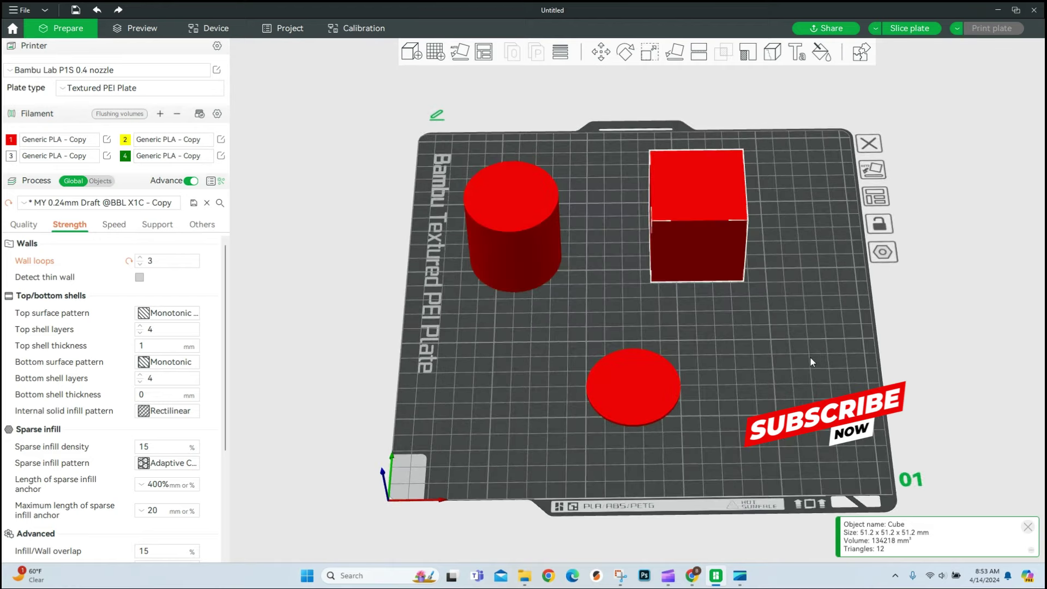
Switch to per-object settings and place Arial Black 'BA.3D' text on the cube's top face
click(100, 181)
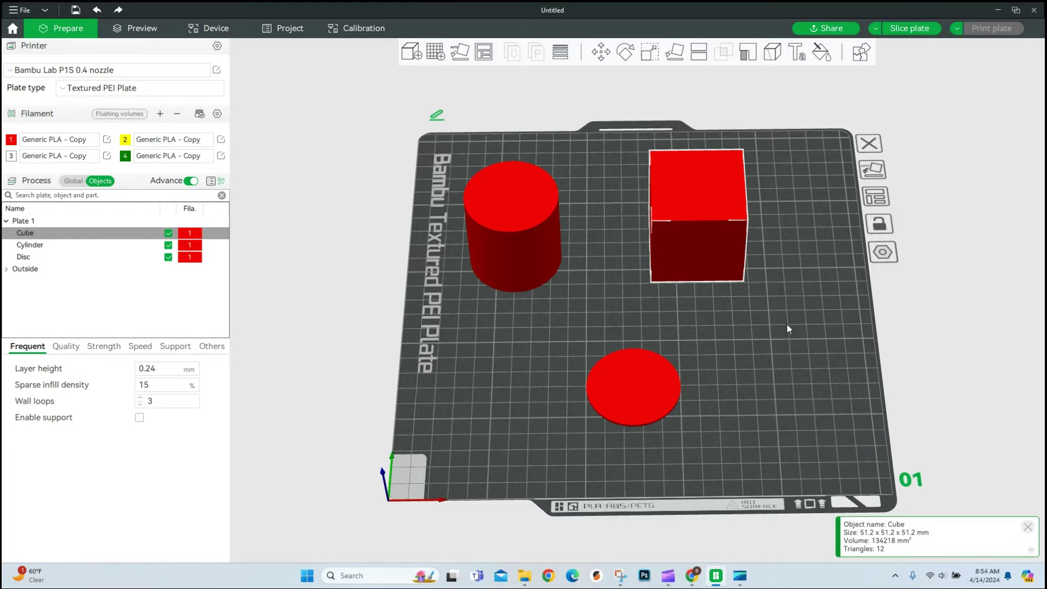
click(797, 52)
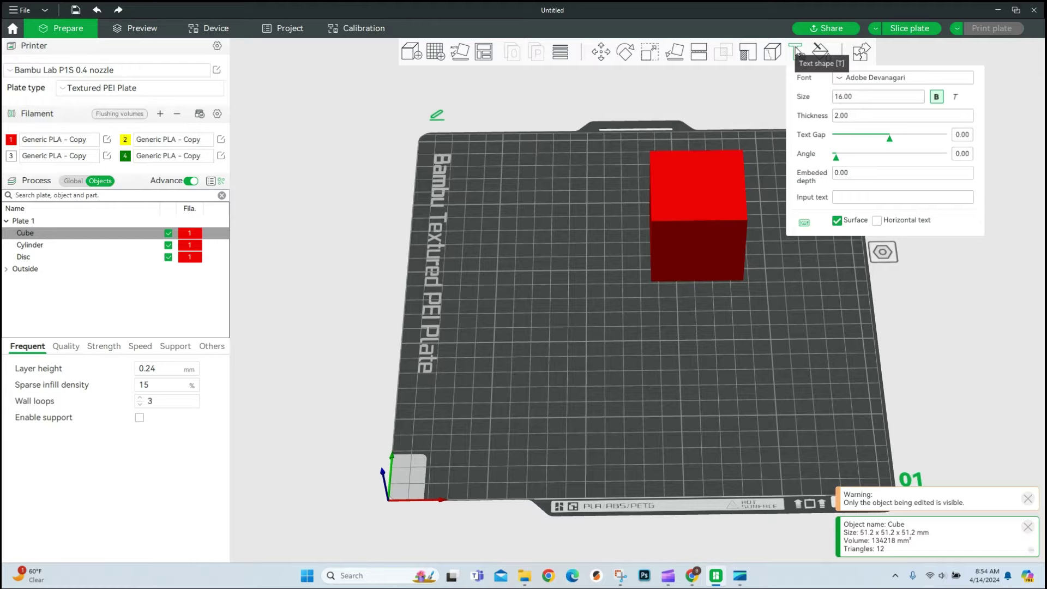
click(867, 79)
scroll(872, 164, down, 5)
scroll(871, 174, up, 4)
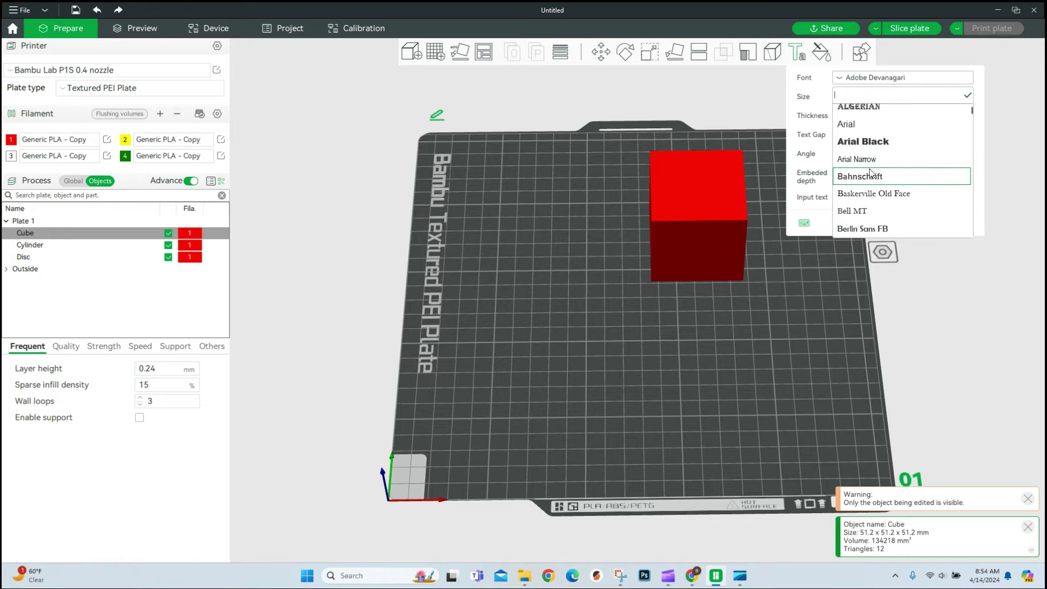
click(891, 141)
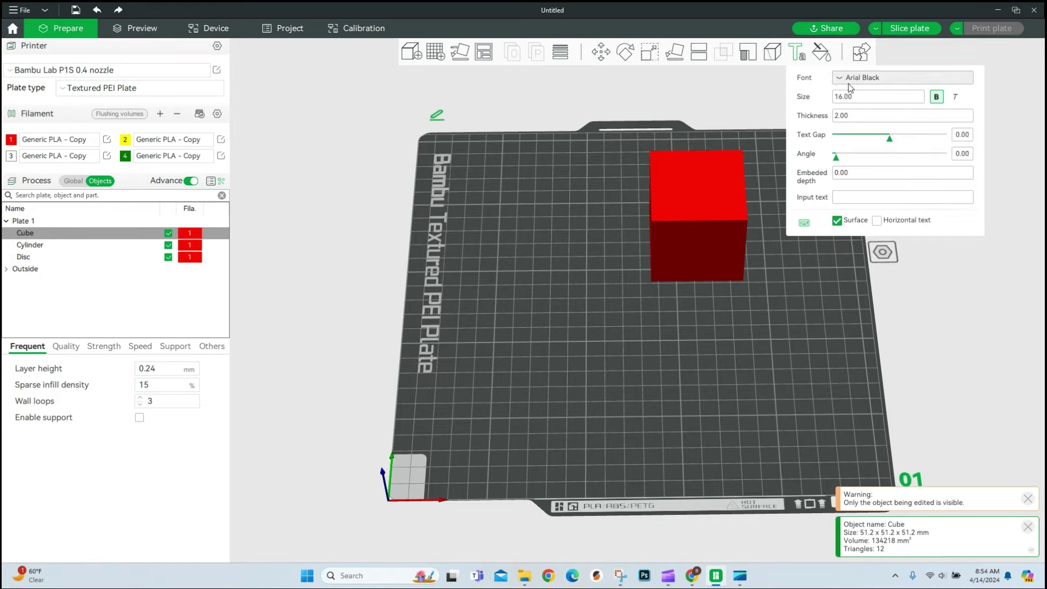
click(851, 201)
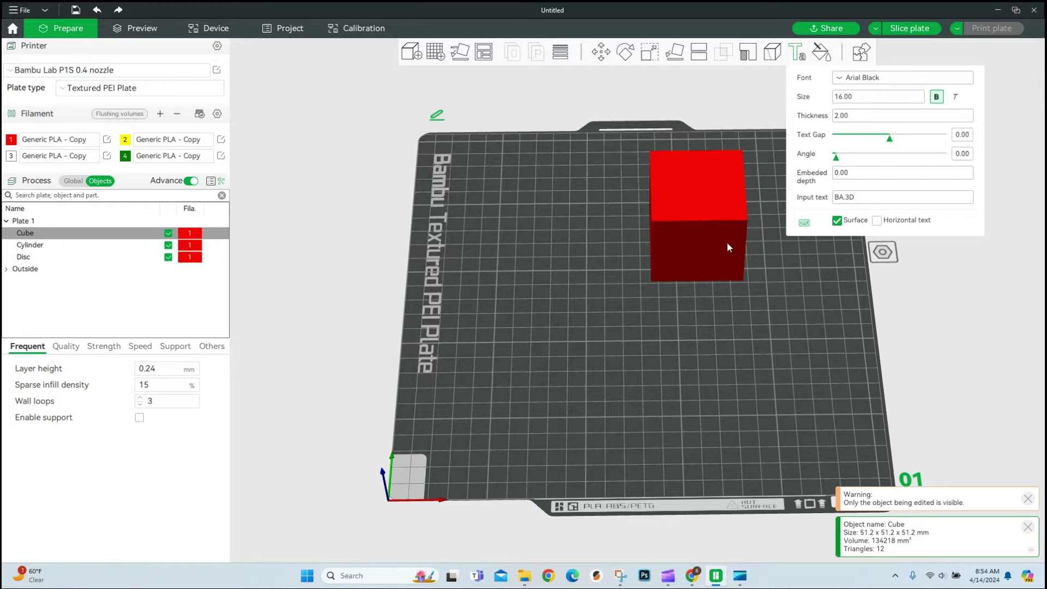
drag(713, 198, 752, 164)
Change the cube text's size from 16 to 12 and set it on the top face
click(900, 99)
key(BackSpace)
key(BackSpace)
key(BackSpace)
key(BackSpace)
key(BackSpace)
text(12)
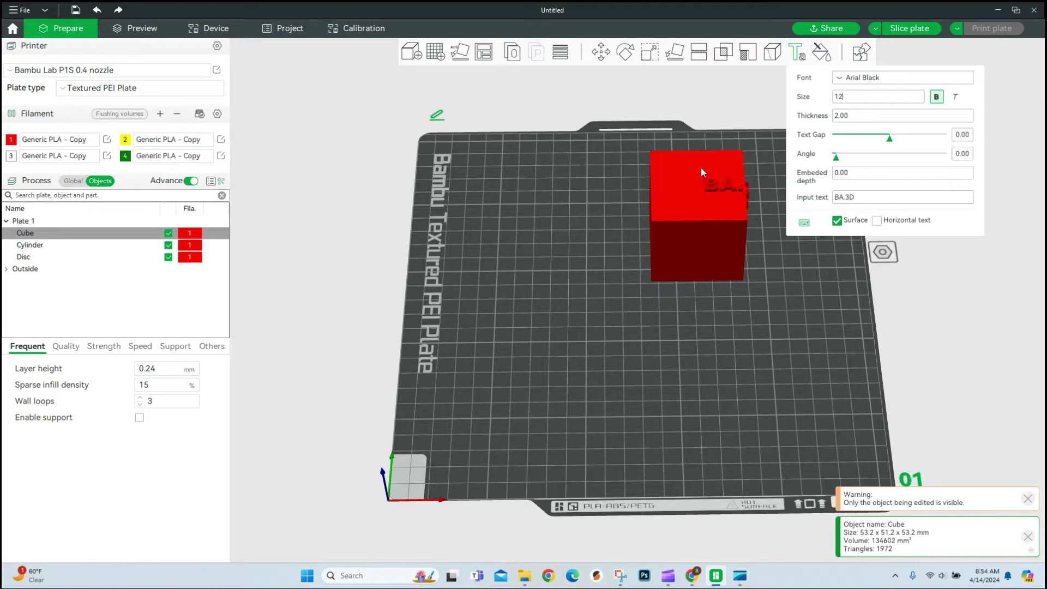
click(696, 181)
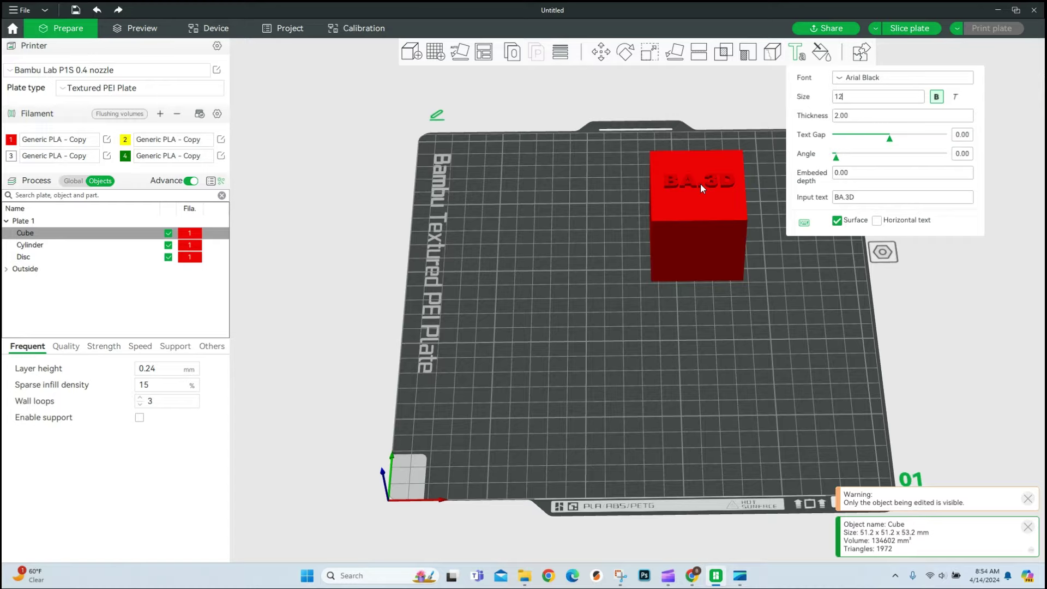
Set the text thickness to 5 and widen the letter gap to about 2.54
click(700, 184)
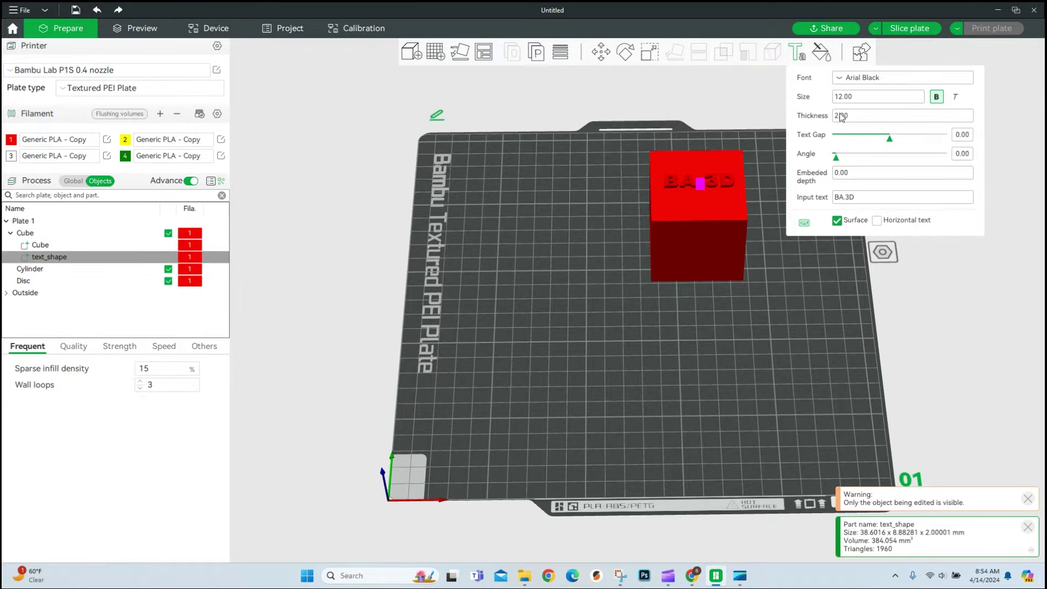
click(860, 115)
key(ctrl+a)
text(5)
scroll(725, 174, up, 2)
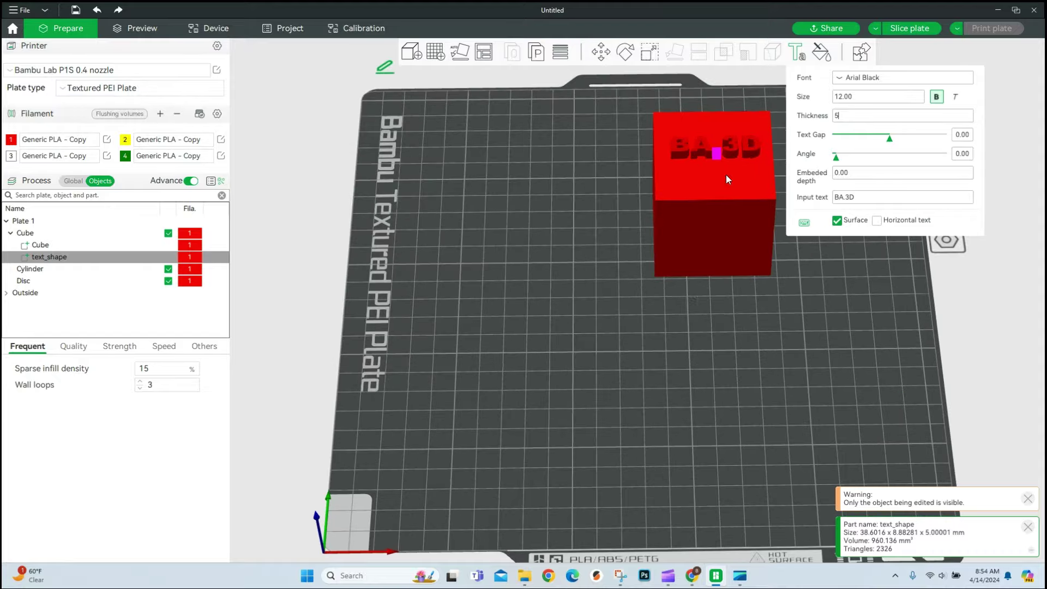
drag(725, 175, 729, 279)
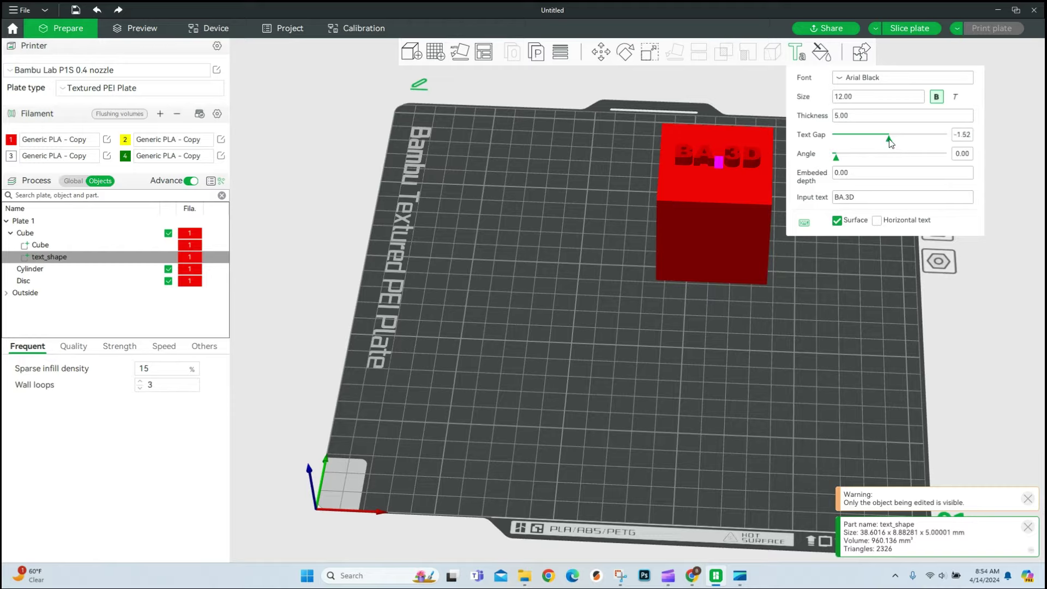
drag(890, 140, 835, 159)
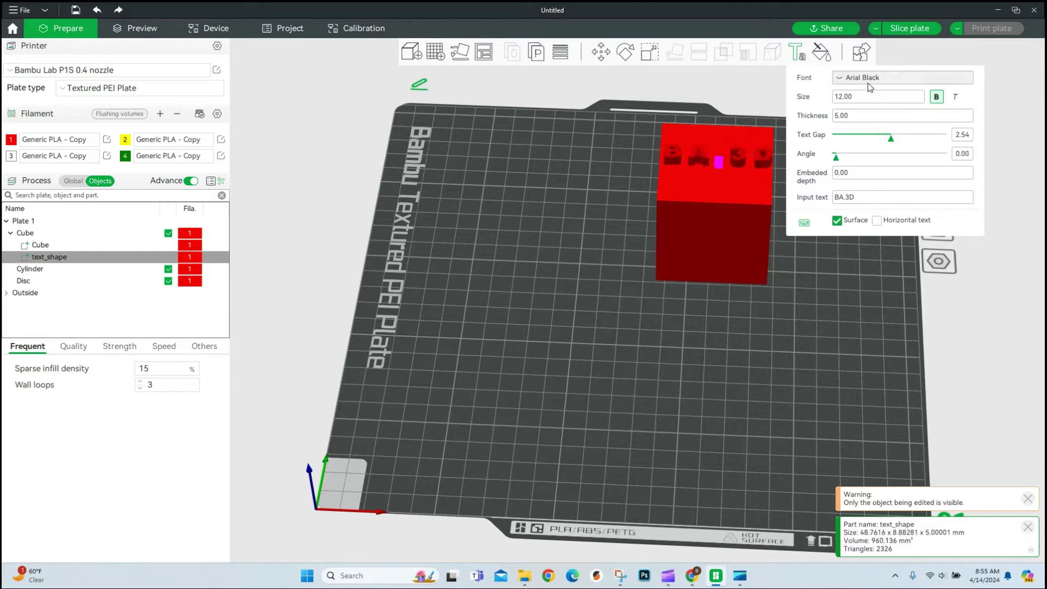
Slice the plate, show unretract moves, collapse the legend and inspect the top layers
click(822, 313)
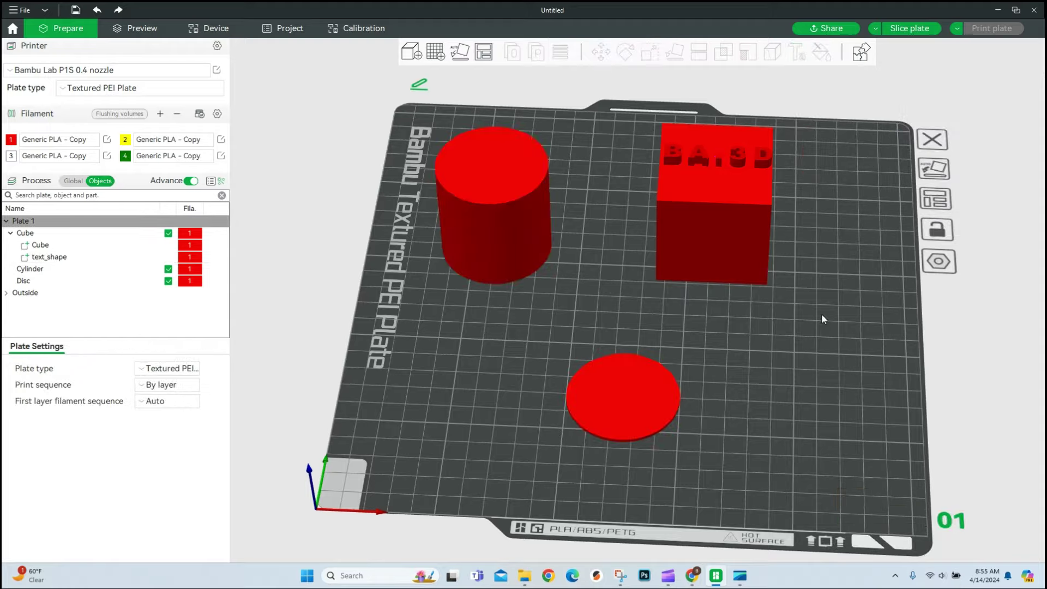
click(909, 28)
click(854, 198)
scroll(730, 129, up, 3)
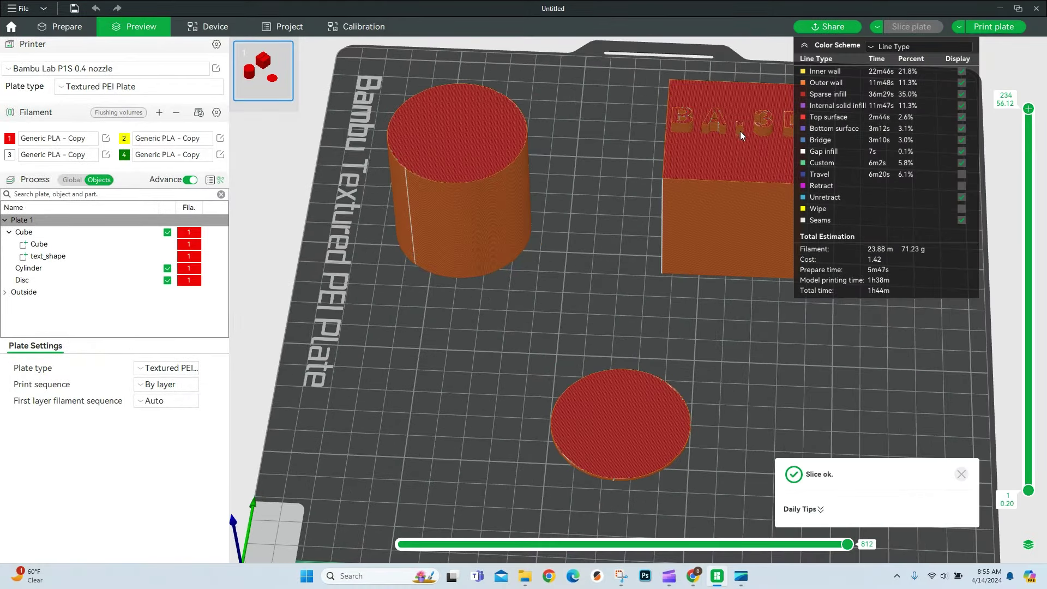
click(804, 46)
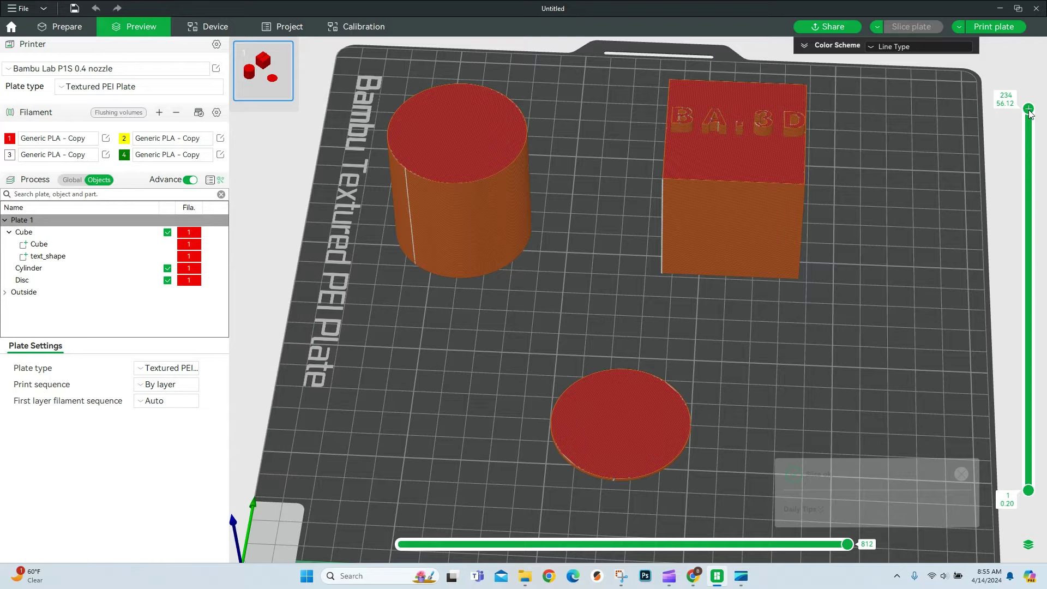
mouse_move(1028, 109)
mouse_down()
mouse_move(1033, 158)
mouse_move(1029, 106)
mouse_up()
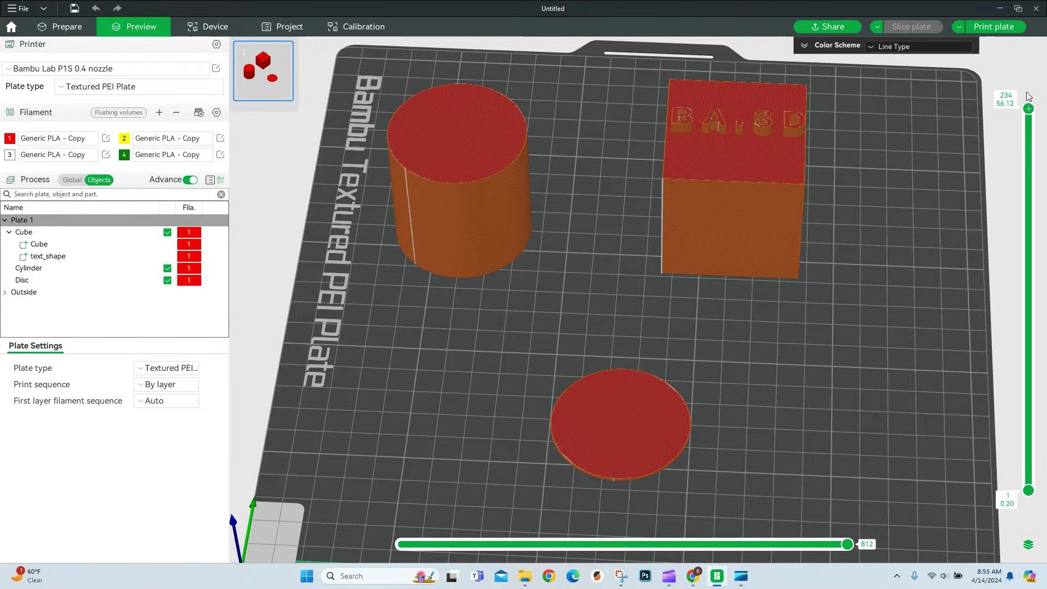
scroll(859, 349, down, 2)
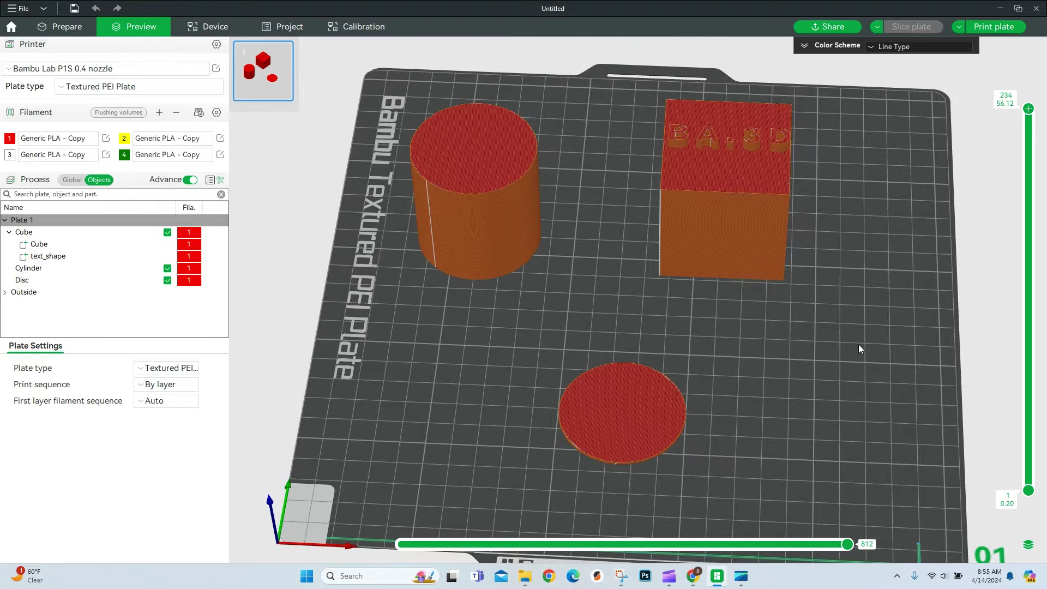
Back in Prepare, add BA.3D text to the cylinder and place it on its side wall
click(61, 26)
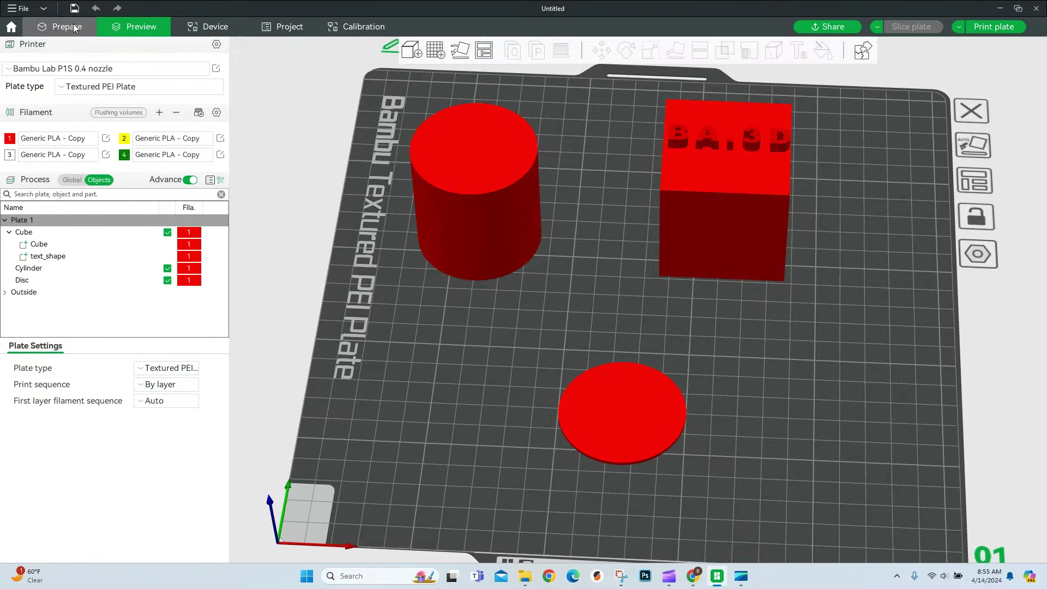
click(464, 225)
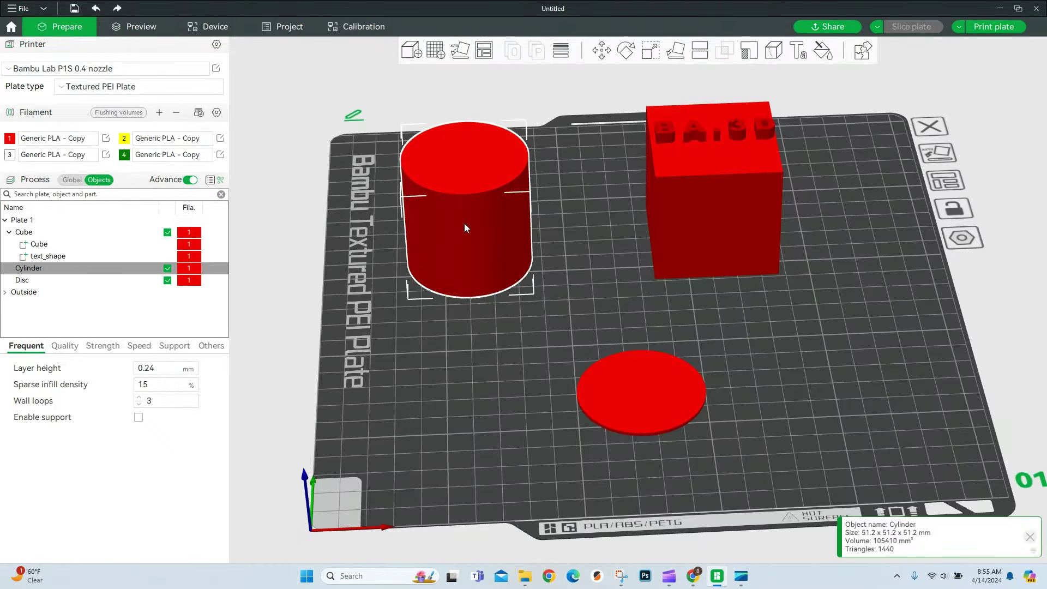
click(799, 51)
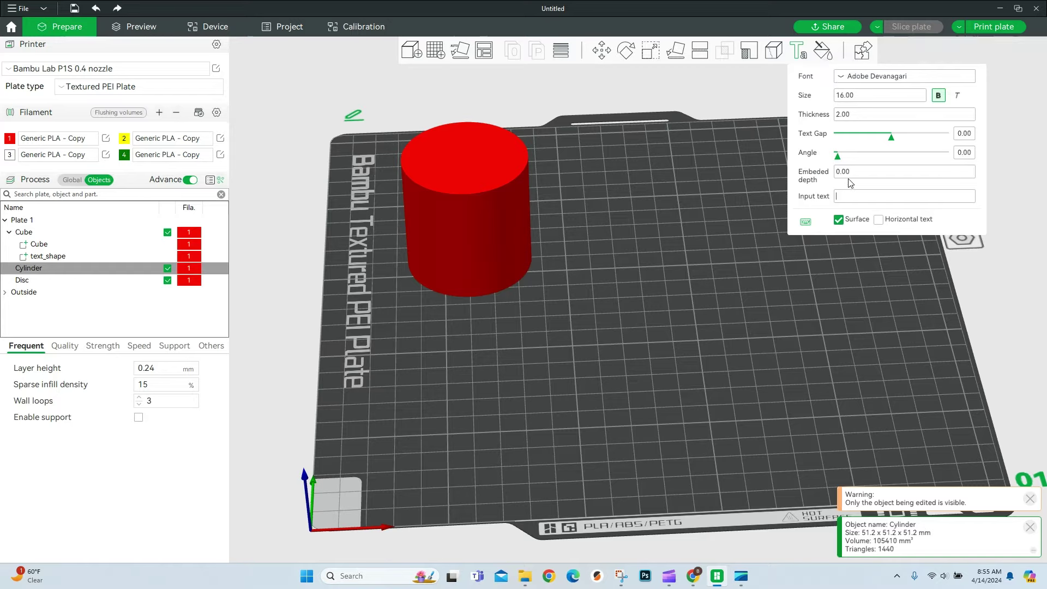
text(BA.3D)
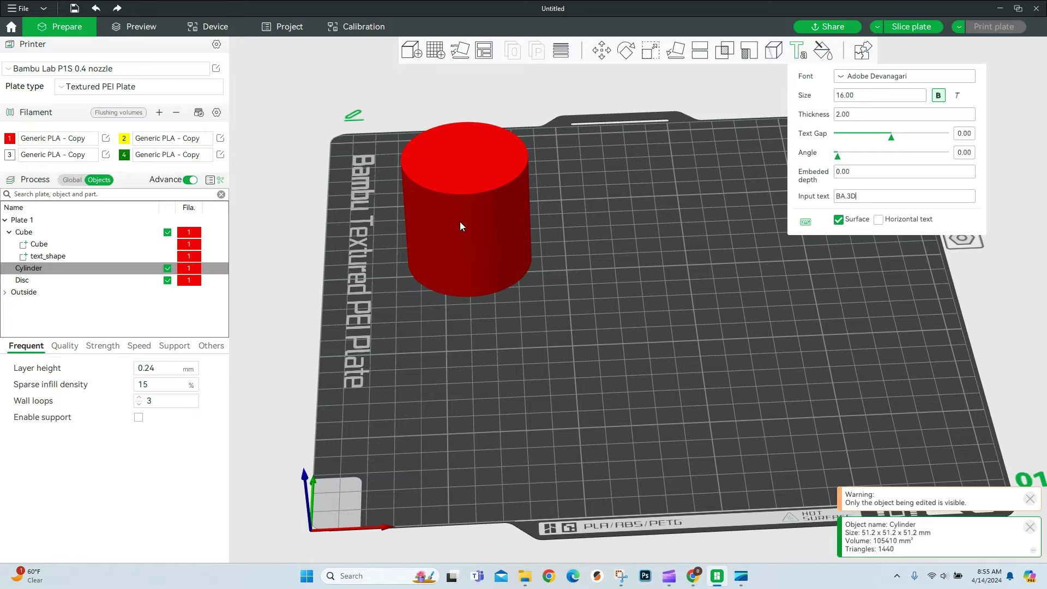
click(470, 162)
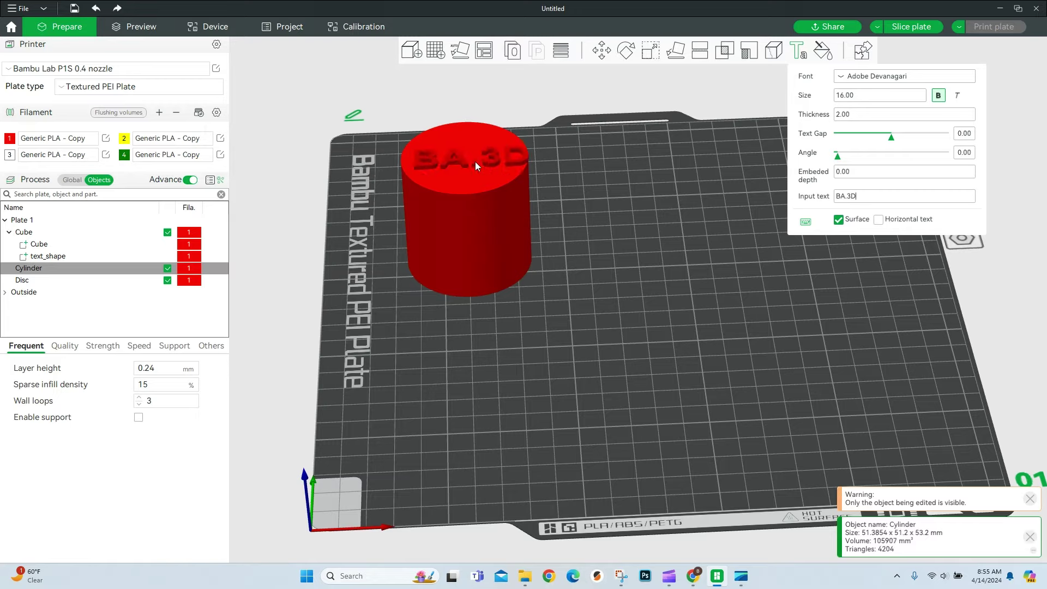
key(ctrl+z)
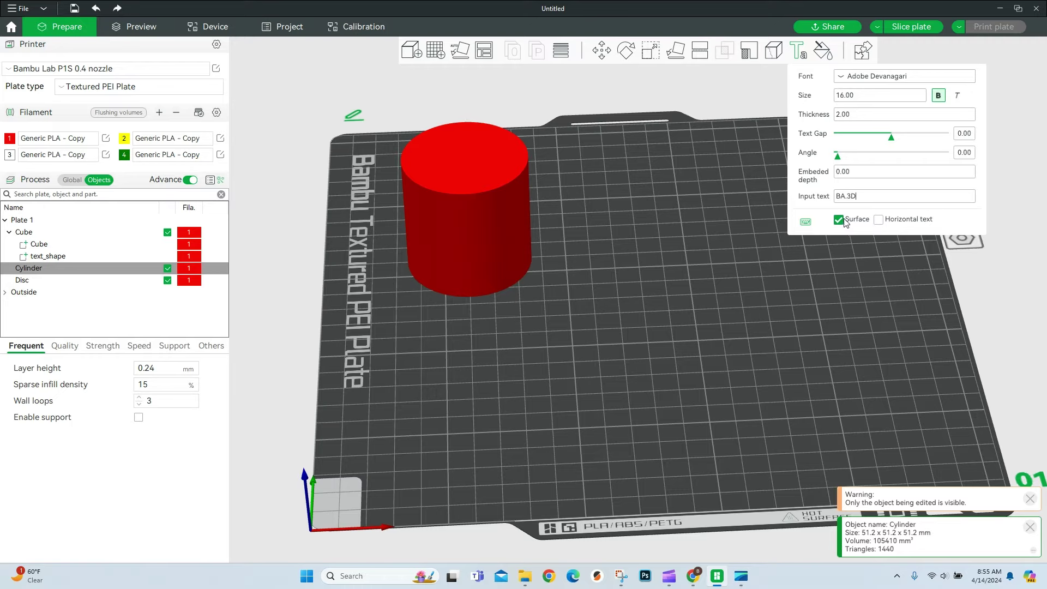
click(486, 202)
drag(481, 236, 476, 254)
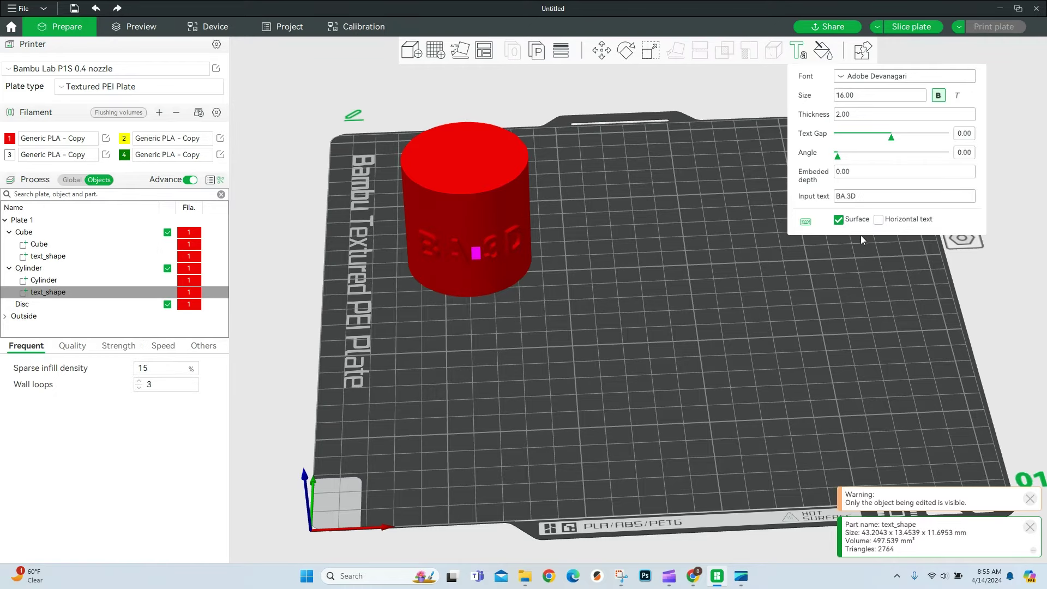
Toggle the text's horizontal and surface-wrap options so it wraps around the cylinder
click(878, 219)
click(838, 219)
drag(465, 331, 493, 324)
click(838, 219)
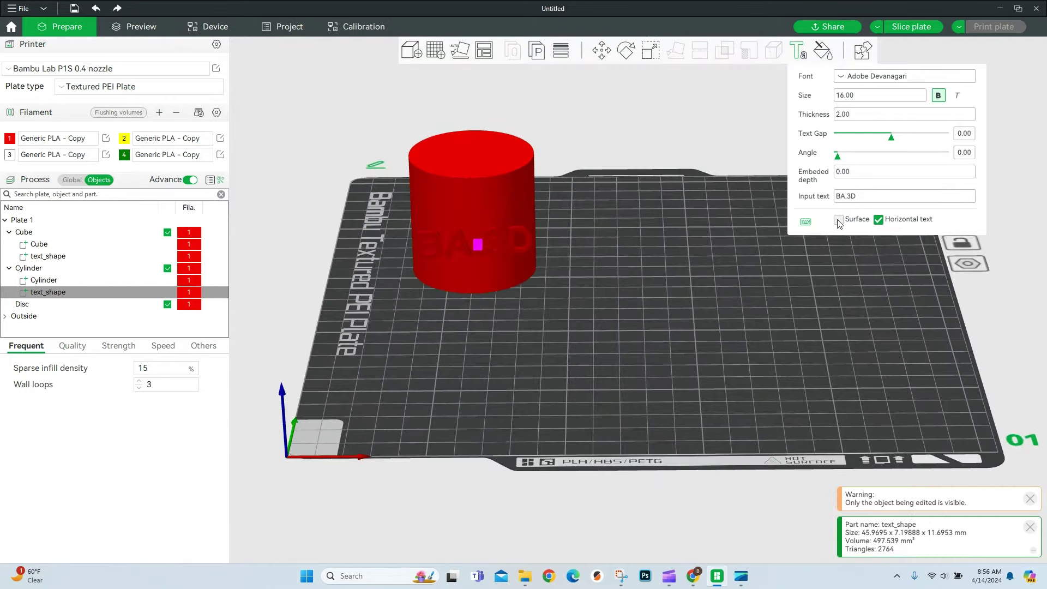
click(879, 220)
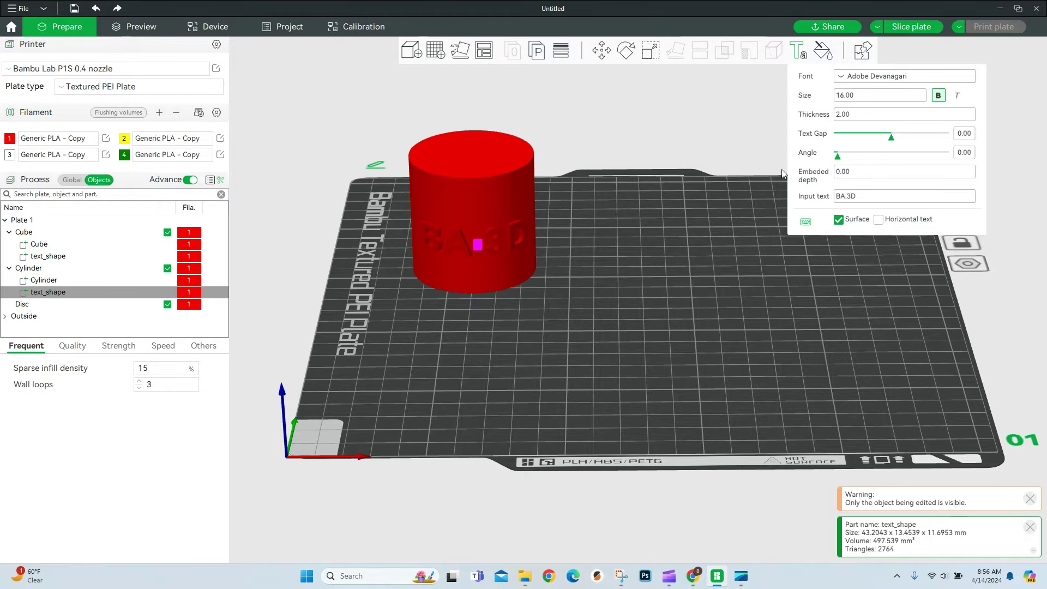
drag(521, 303, 532, 310)
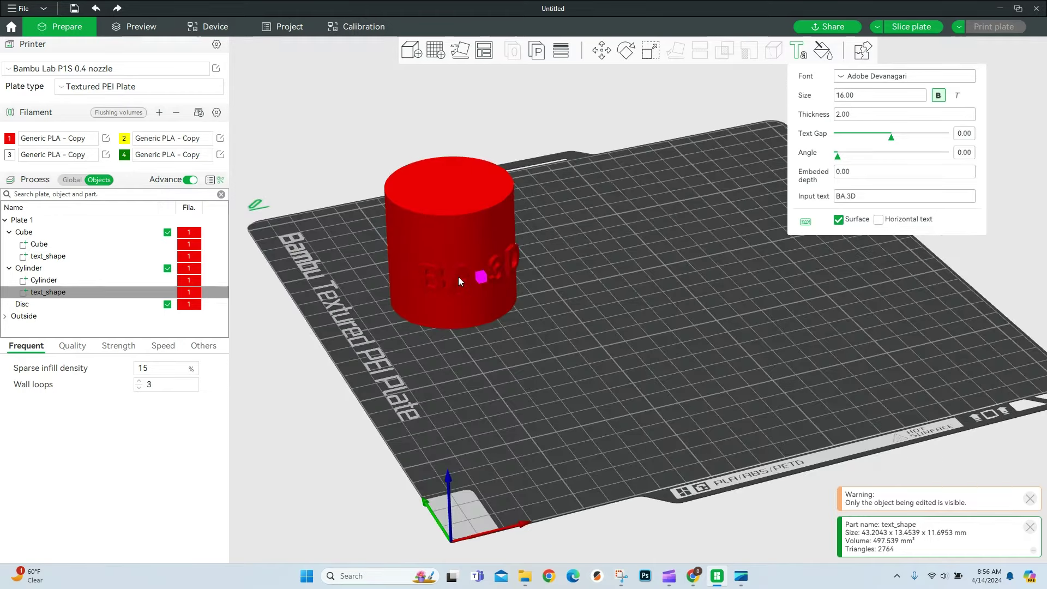
drag(459, 276, 450, 251)
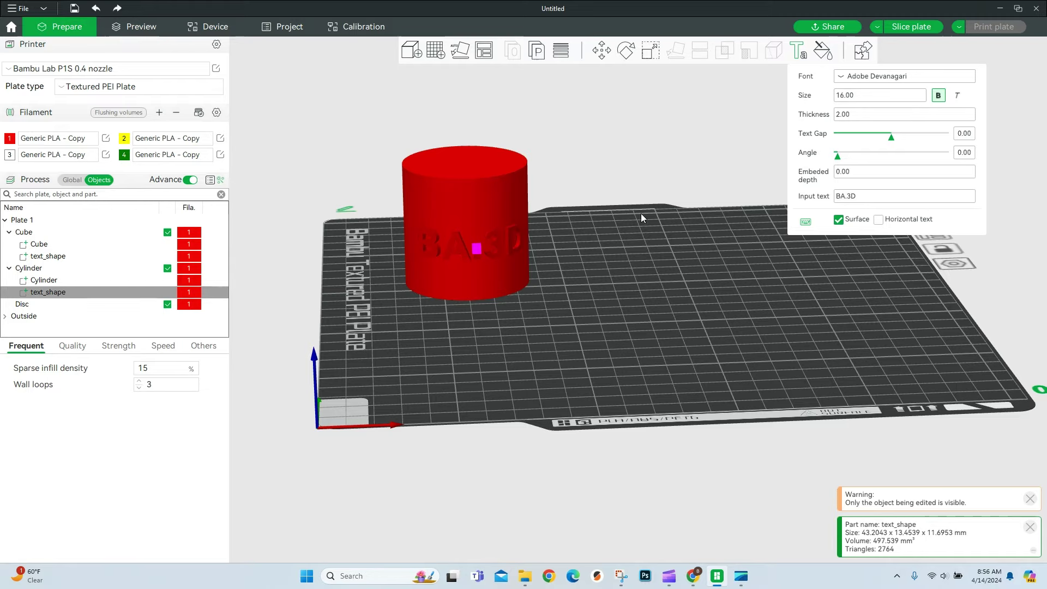
Try italic lettering, then keep the cylinder text bold
click(958, 97)
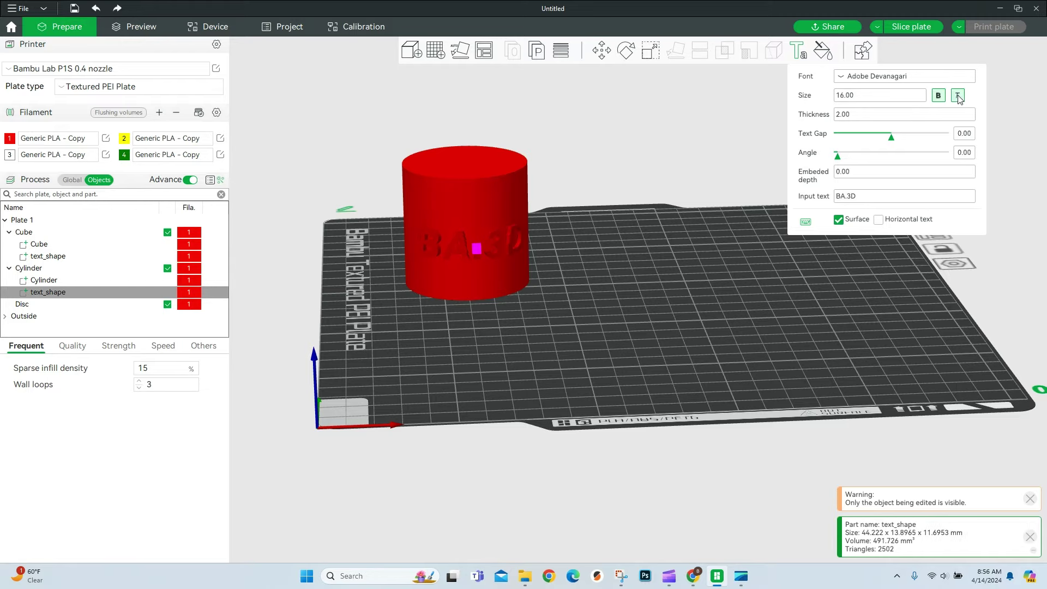
click(938, 97)
click(958, 97)
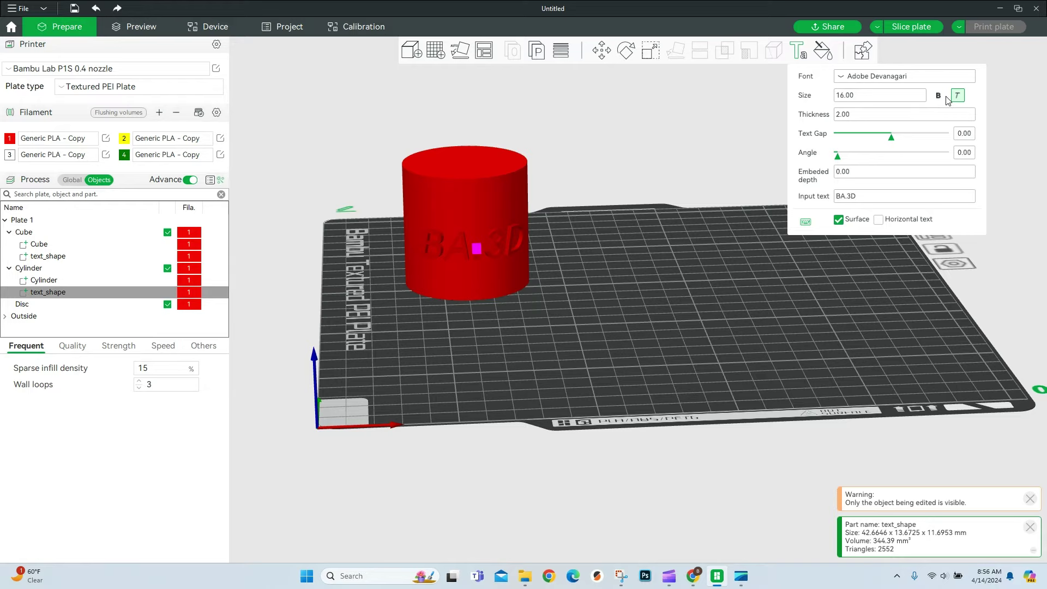
click(938, 96)
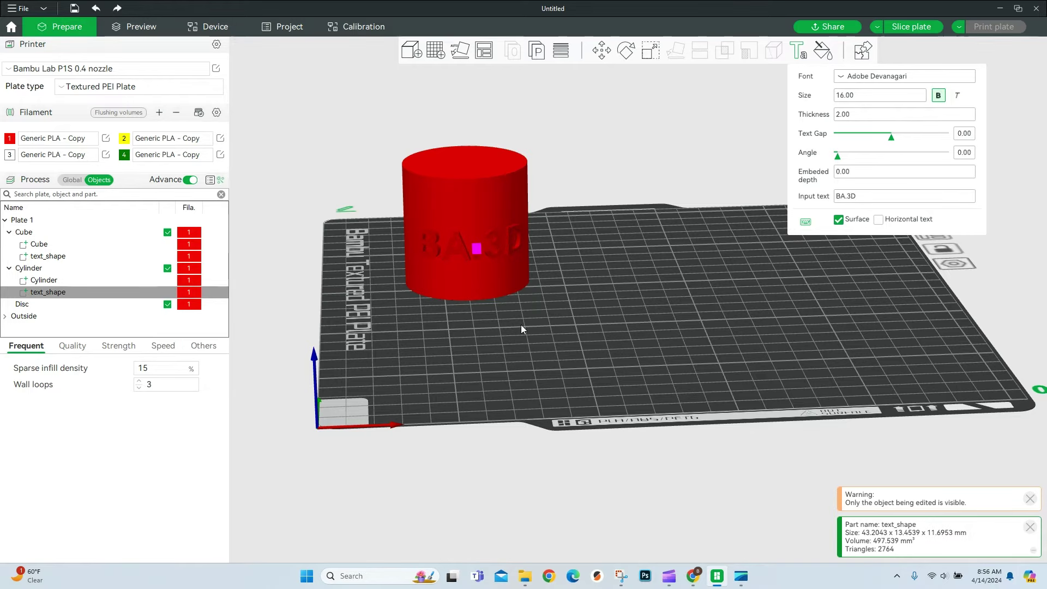
drag(499, 349, 492, 368)
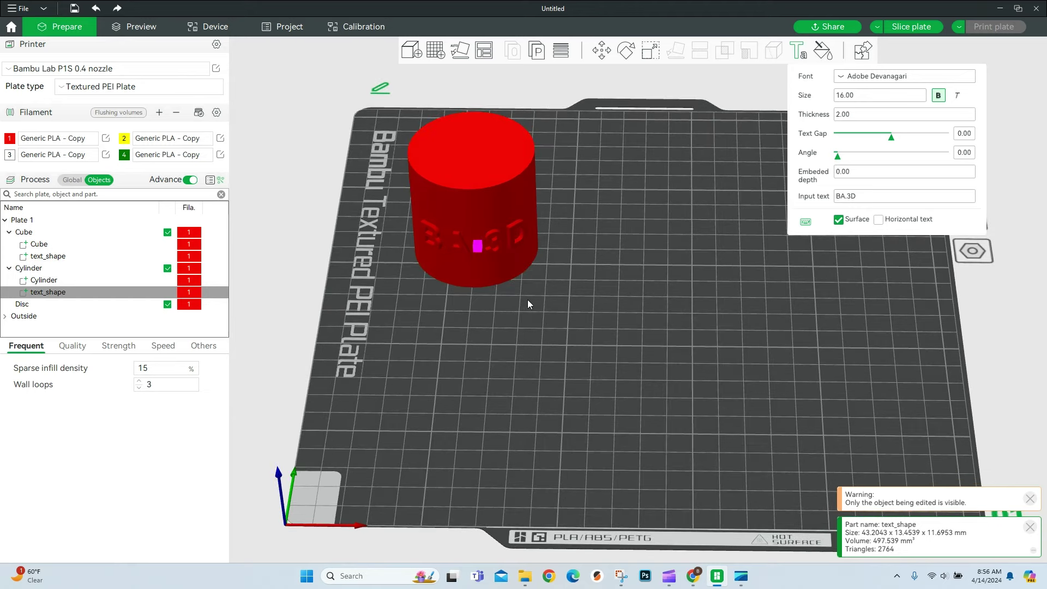
drag(671, 198, 675, 193)
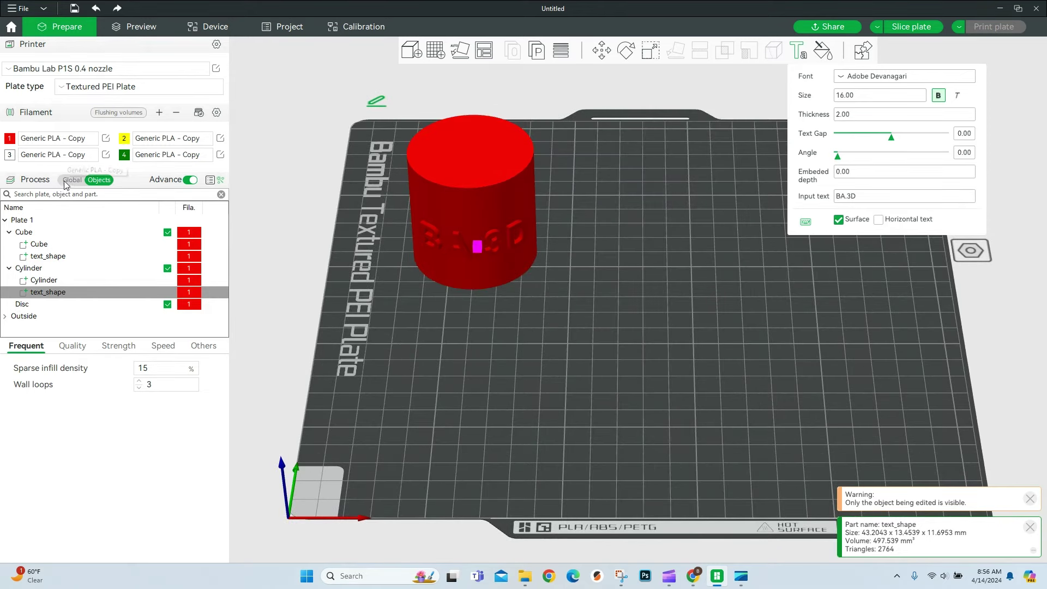
Finish the cylinder text and select the disc
key(Escape)
click(612, 391)
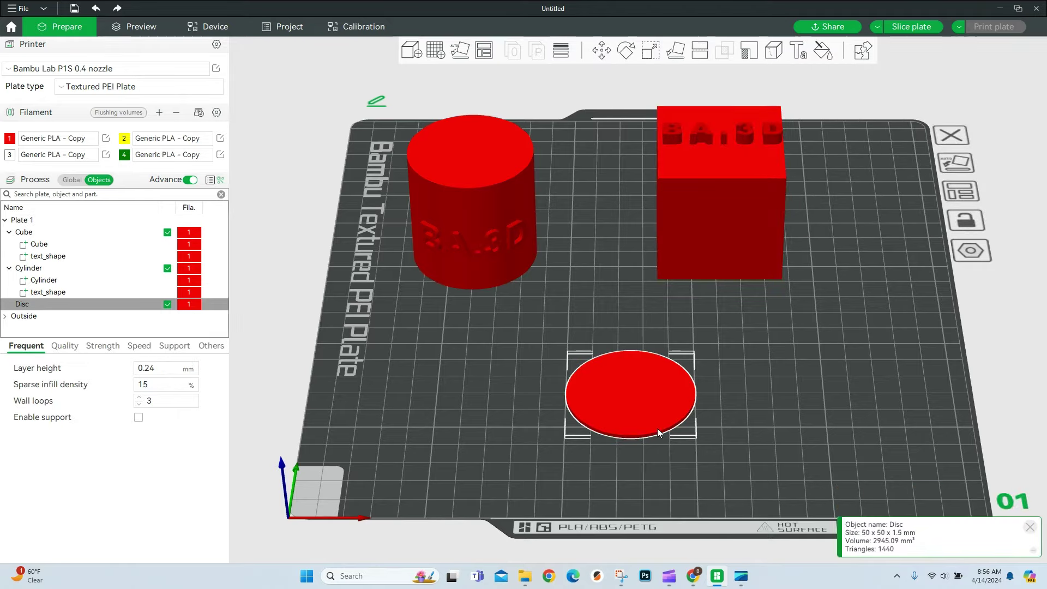
scroll(655, 436, up, 5)
drag(652, 460, 654, 306)
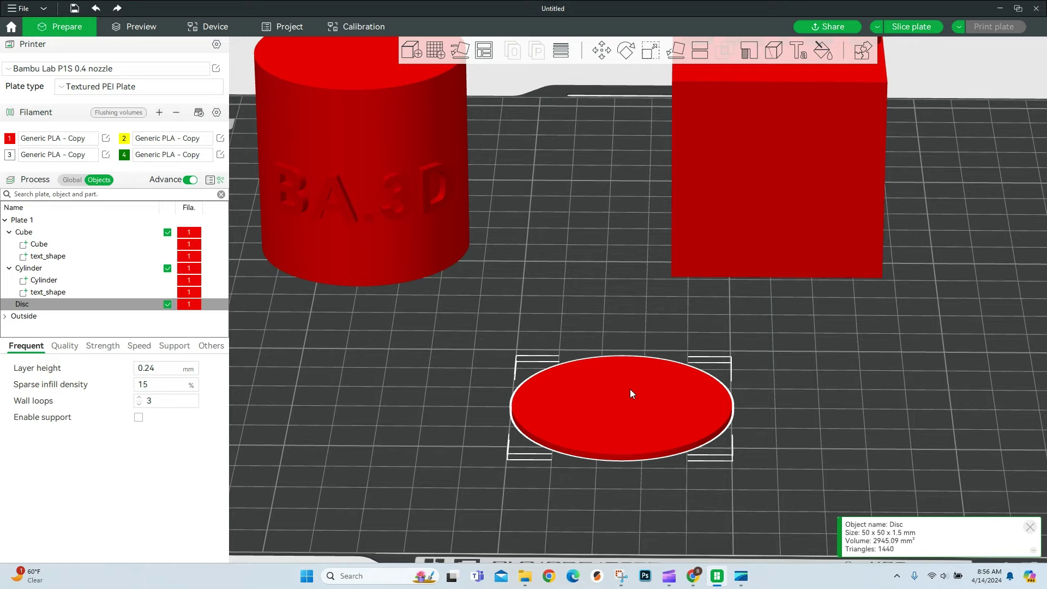
drag(719, 377, 722, 374)
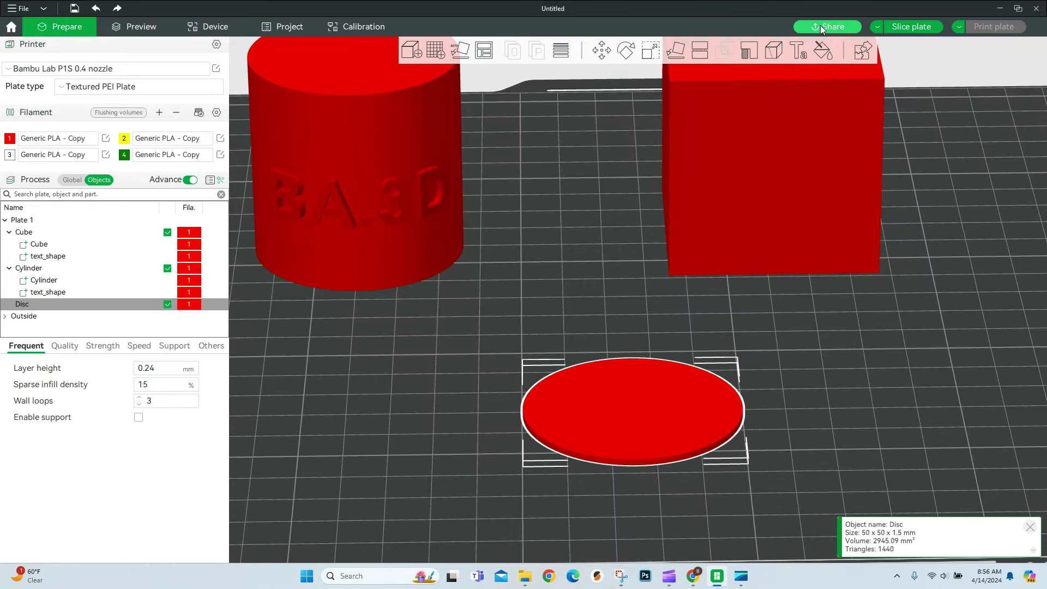
Place 'BA.3D' in Arial Black on the disc's top surface at size 12
click(799, 50)
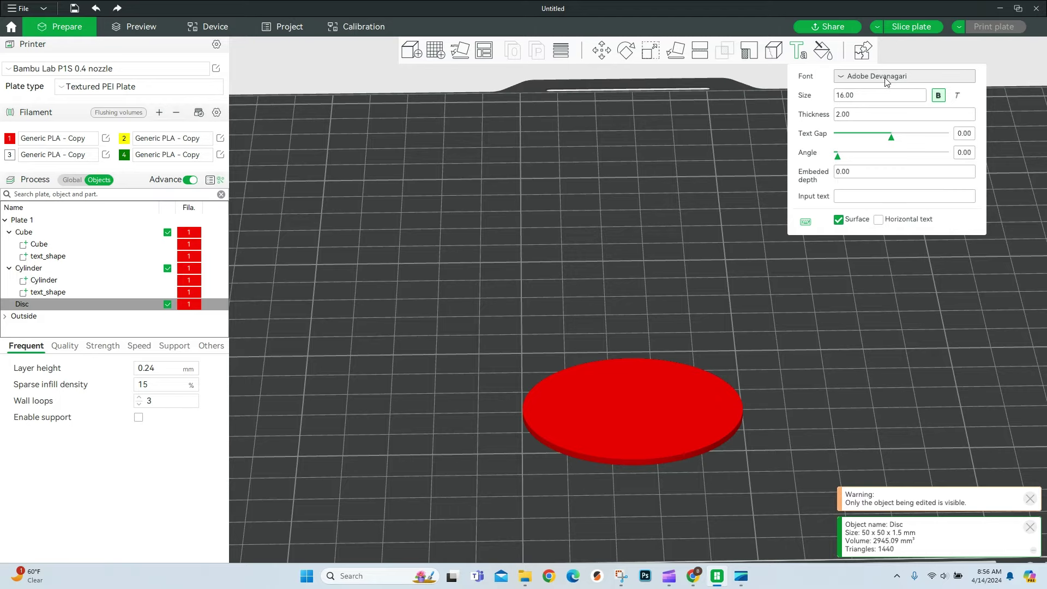
click(887, 81)
click(882, 147)
click(863, 196)
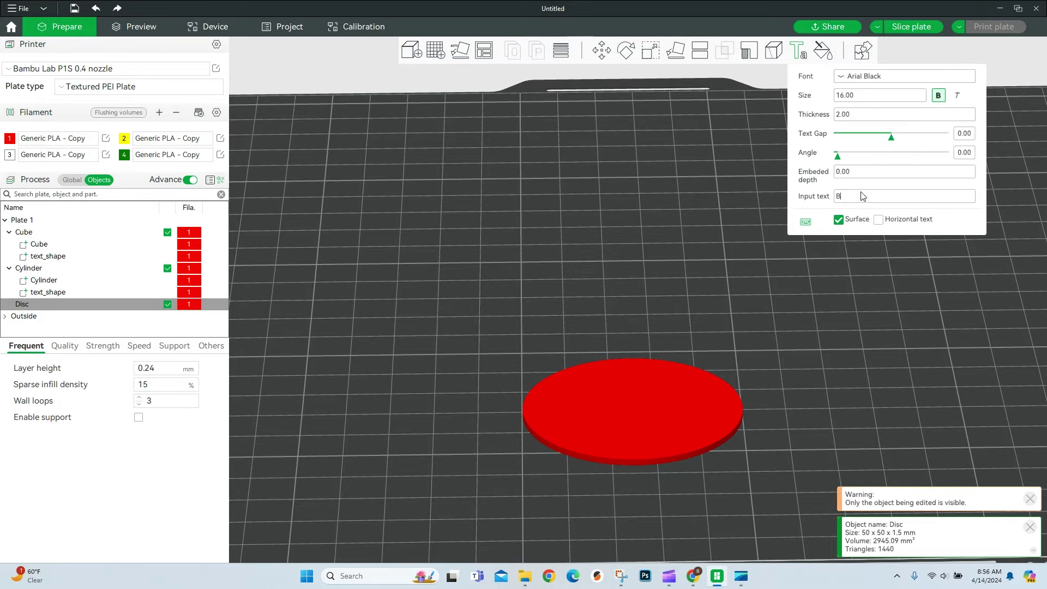
text(BA.3D)
click(623, 422)
click(845, 97)
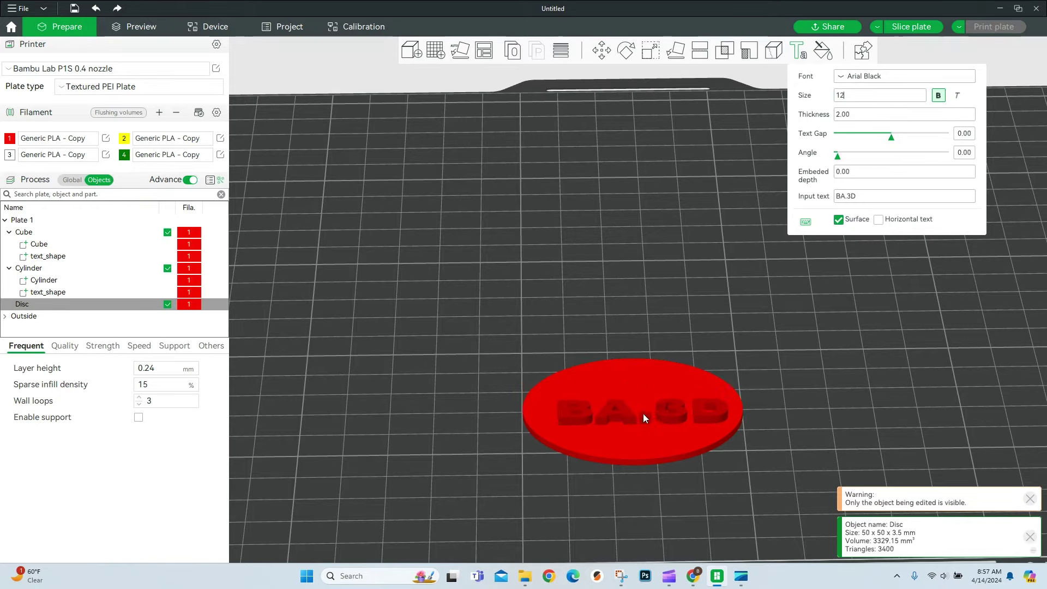
drag(645, 276, 643, 191)
scroll(643, 192, down, 5)
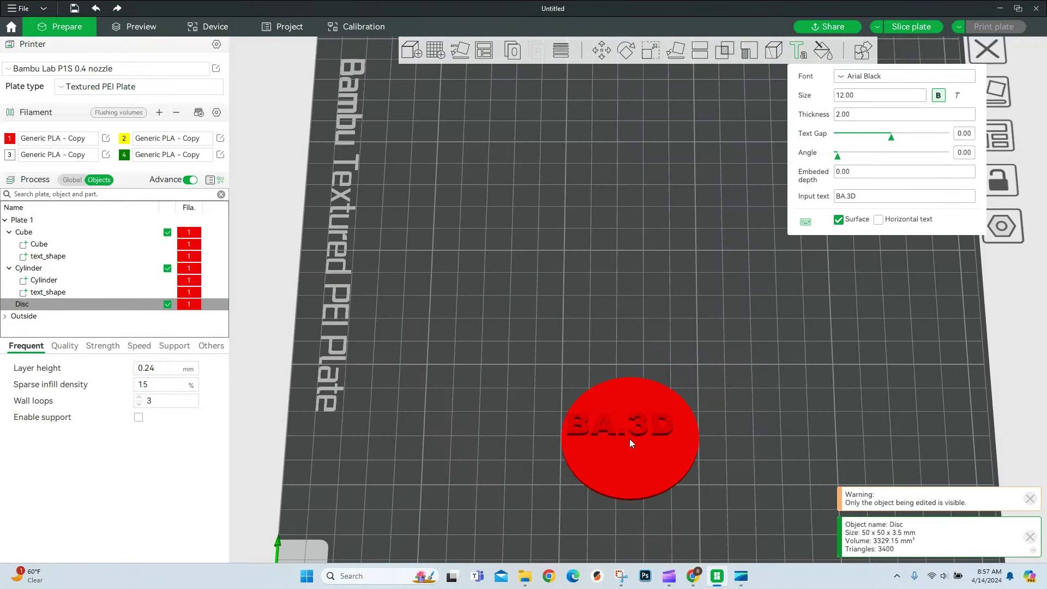
Confirm the disc text and select the disc object
click(634, 441)
key(Escape)
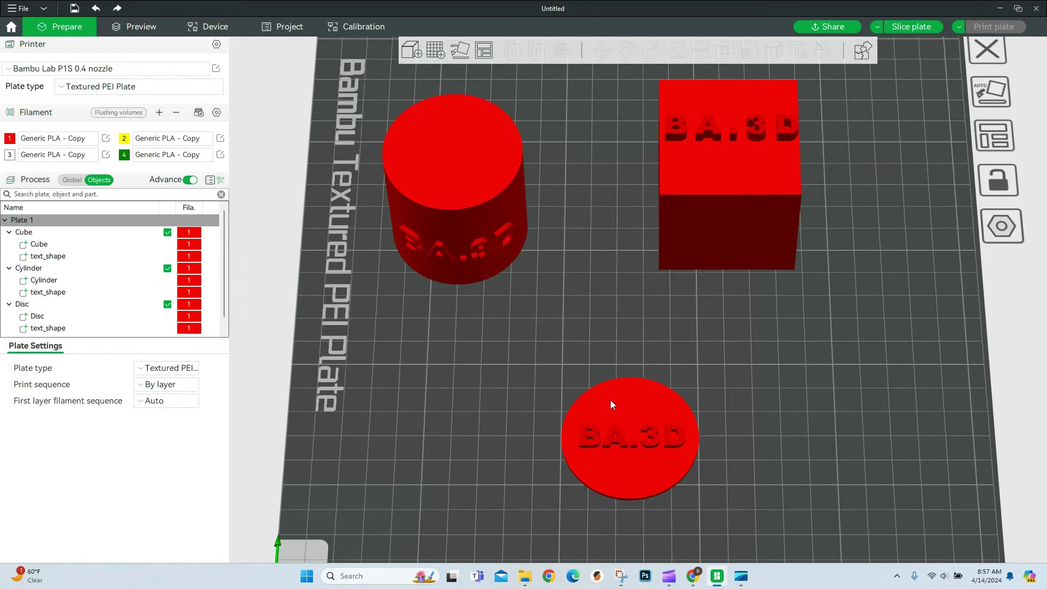
click(619, 437)
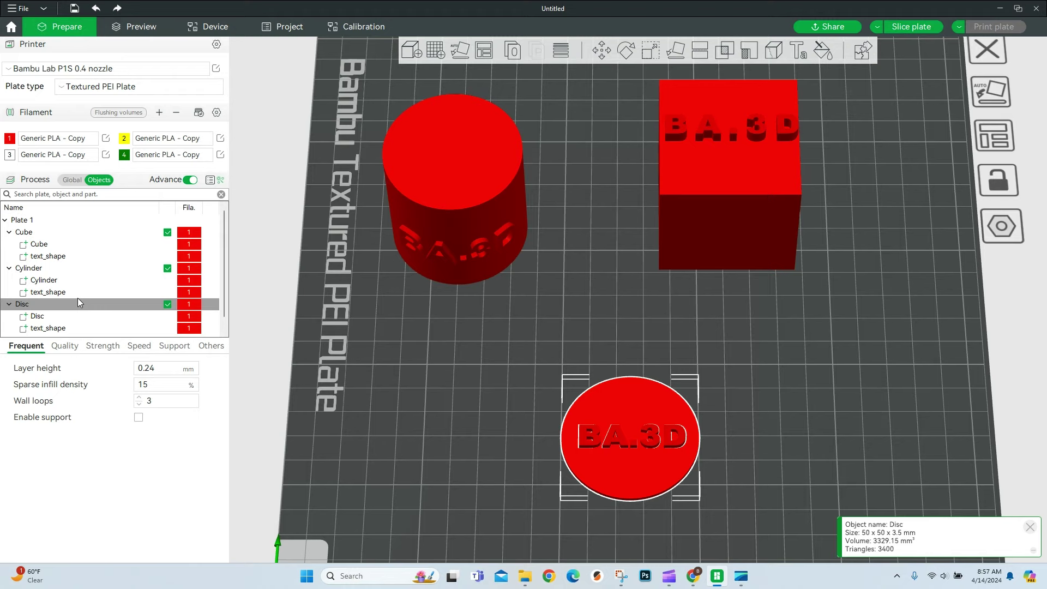
Reopen the disc's text_shape via Edit Text and set its embedded depth to 2 mm
right_click(53, 328)
click(105, 354)
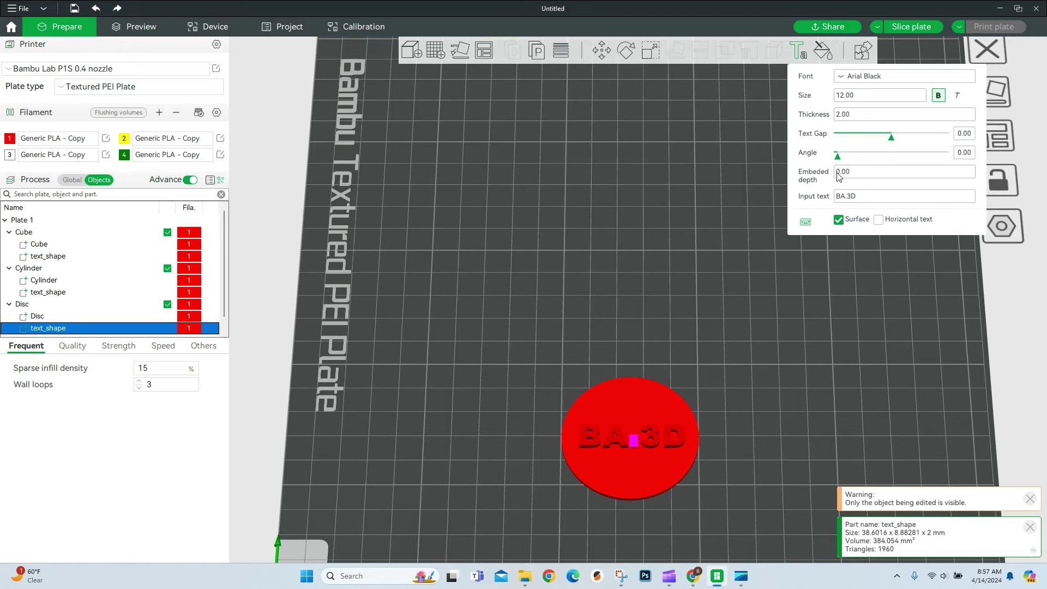
scroll(737, 296, down, 5)
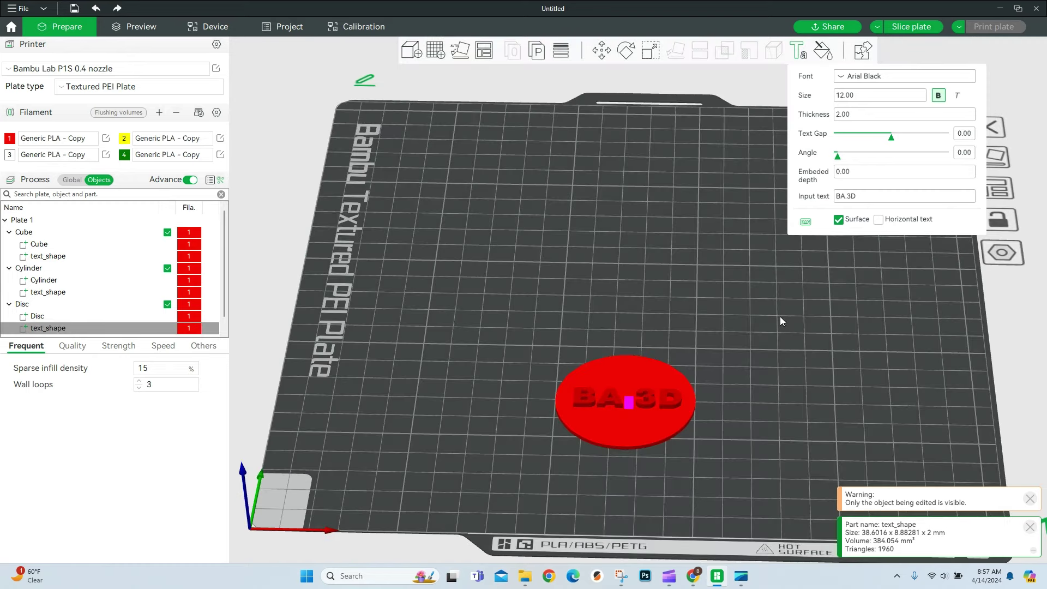
scroll(780, 321, up, 1)
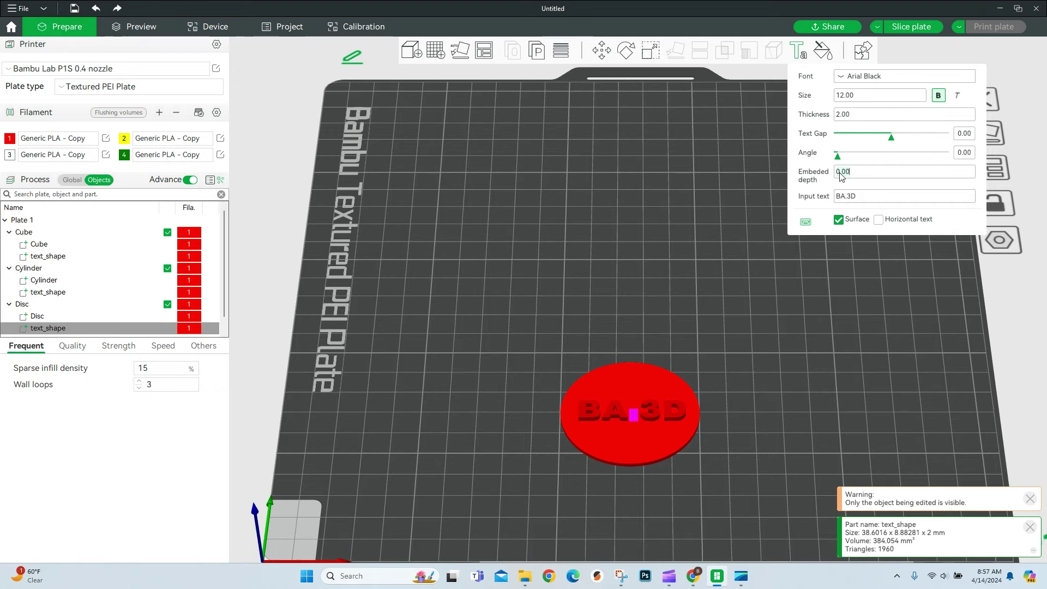
text(2)
text(0)
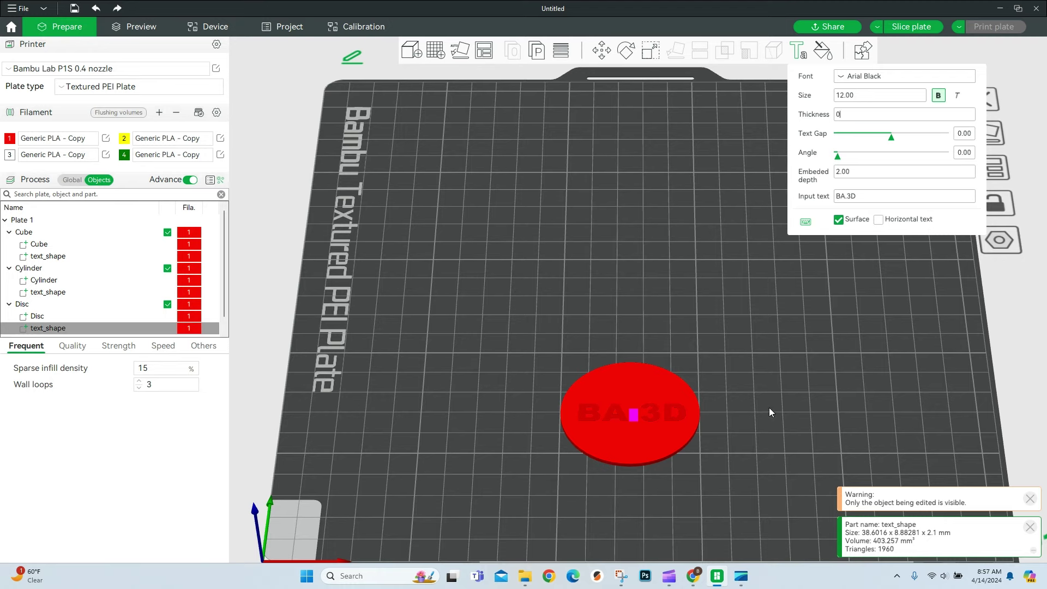
click(806, 384)
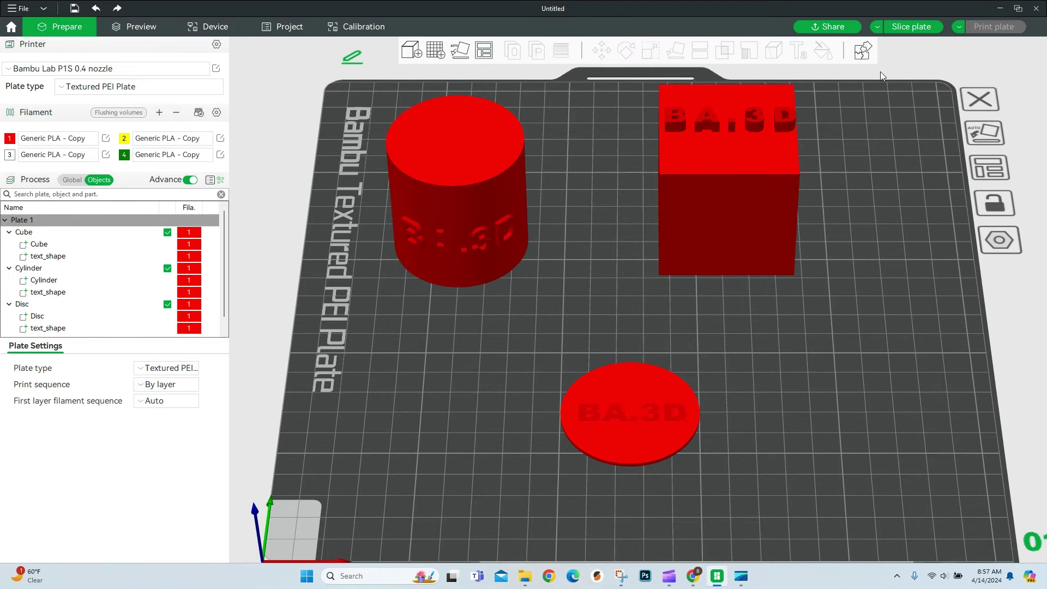
Re-slice the plate and drag the layer slider down to view the disc's lettering layers
click(912, 26)
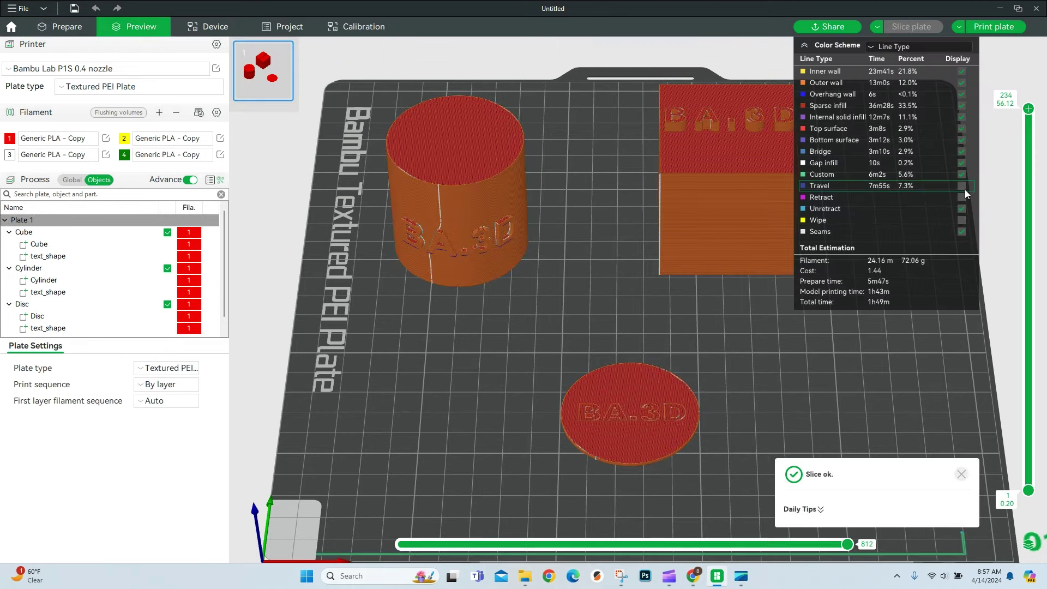
click(1029, 115)
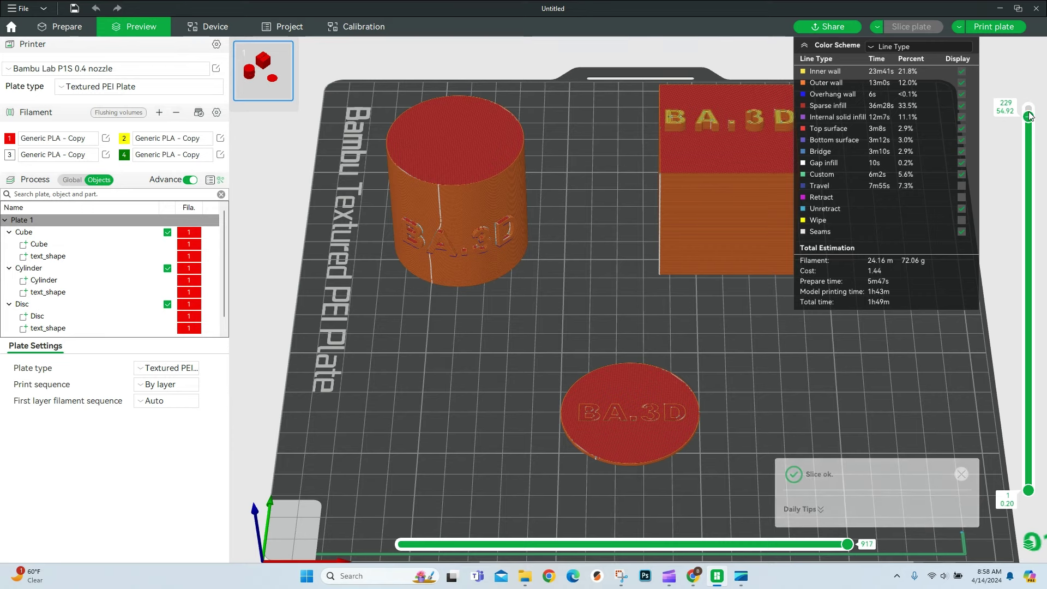
drag(1029, 115, 1026, 501)
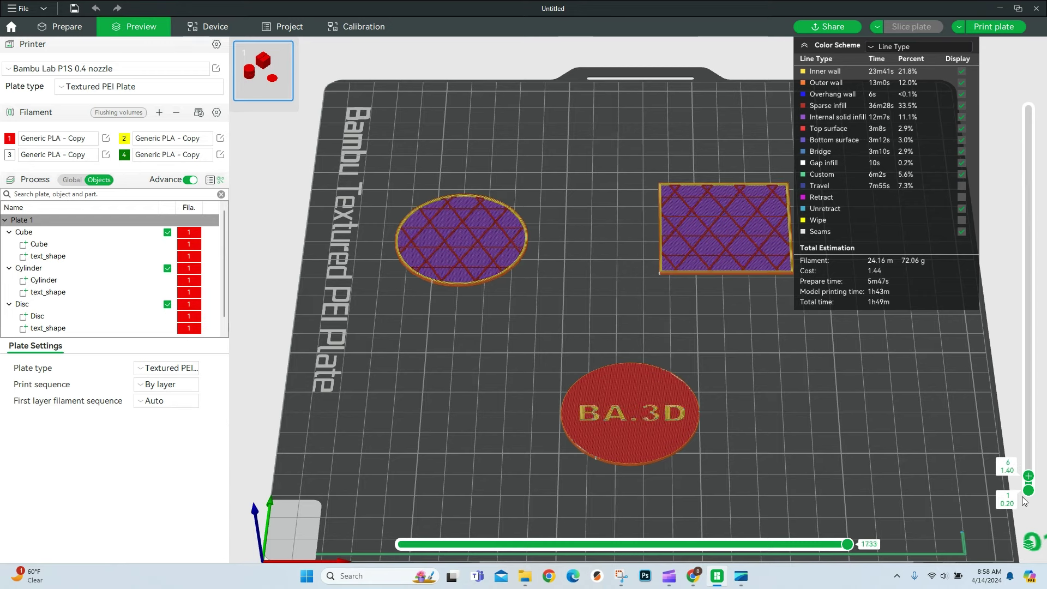
scroll(1025, 500, up, 2)
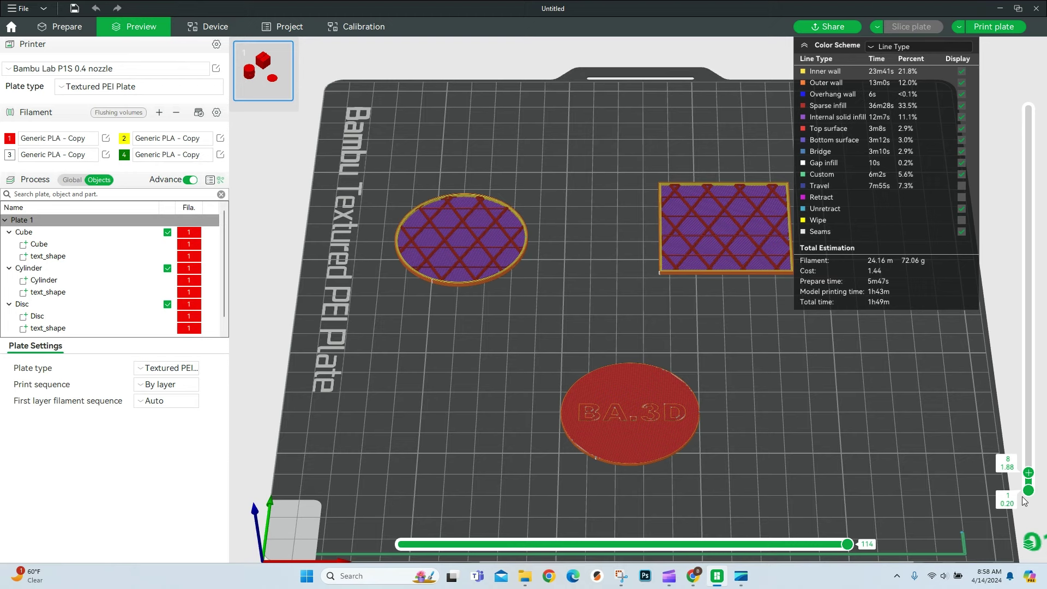
scroll(1024, 500, down, 2)
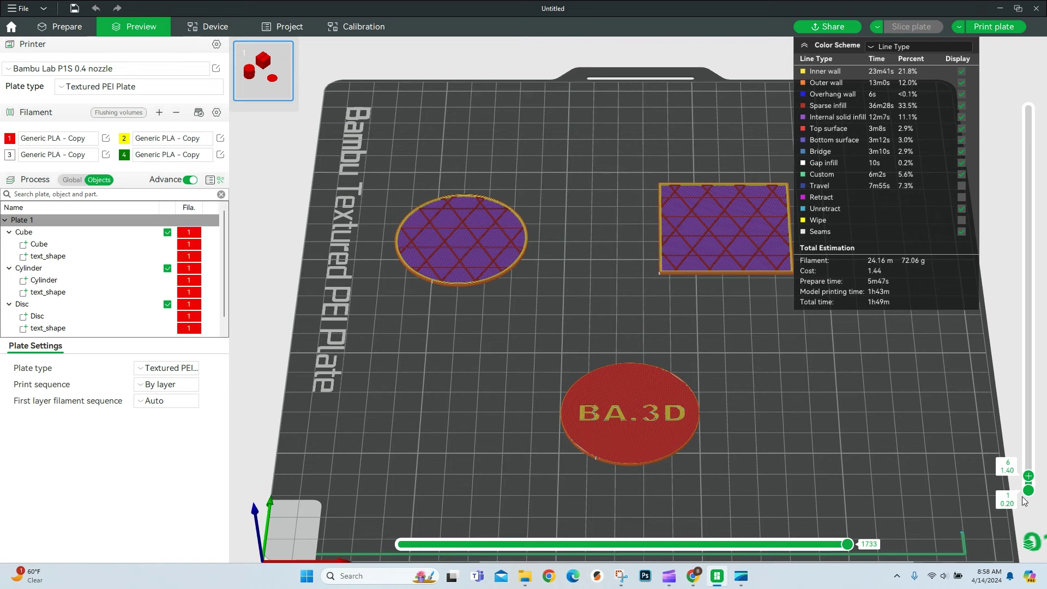
Change the disc's text_shape type to Negative Part
click(46, 329)
right_click(55, 319)
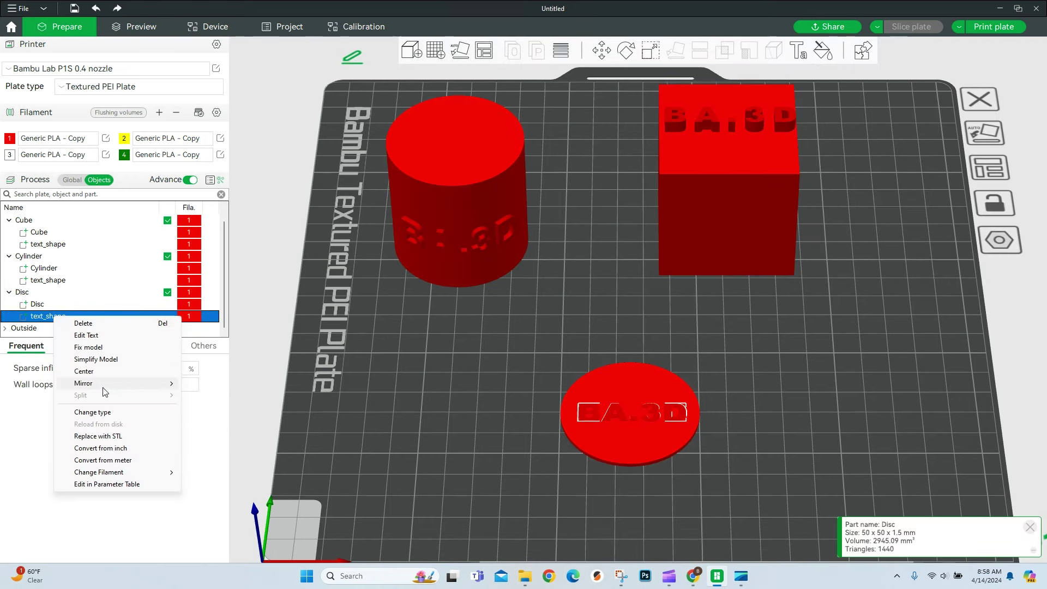
click(114, 413)
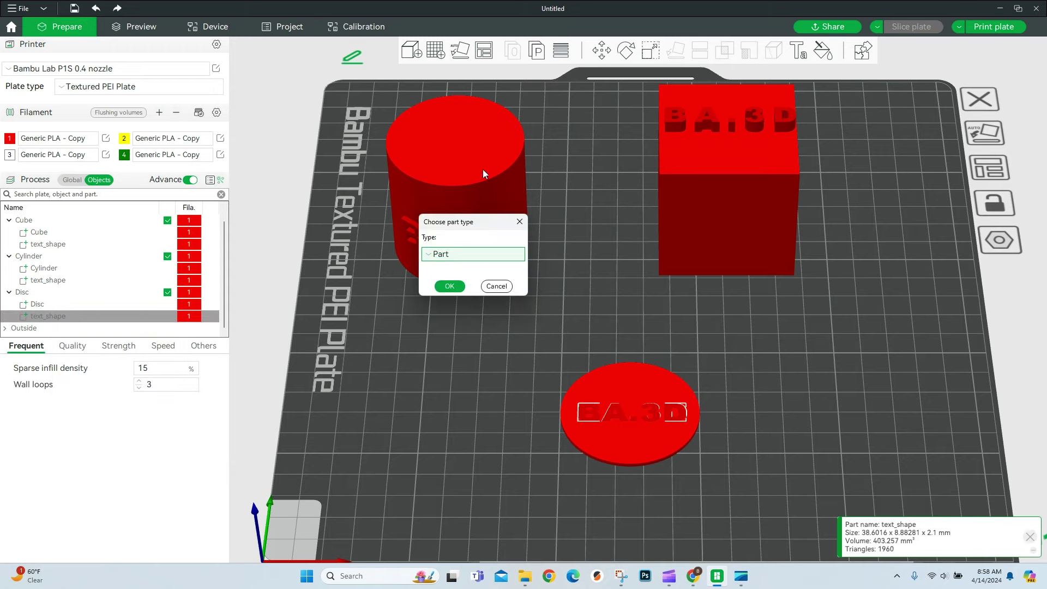
click(455, 256)
click(461, 286)
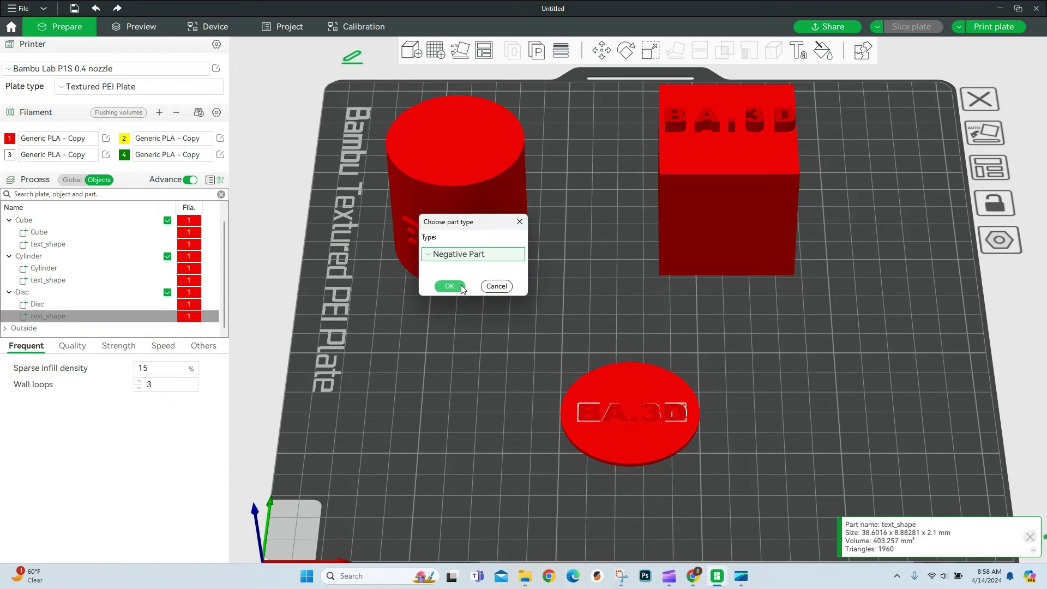
click(450, 286)
scroll(653, 503, down, 3)
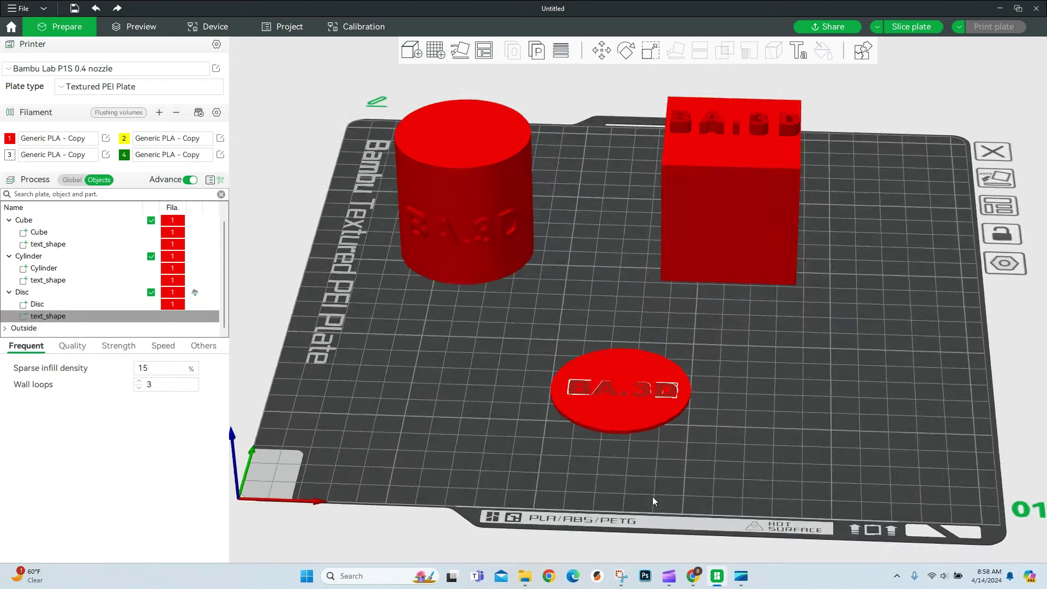
scroll(658, 386, up, 4)
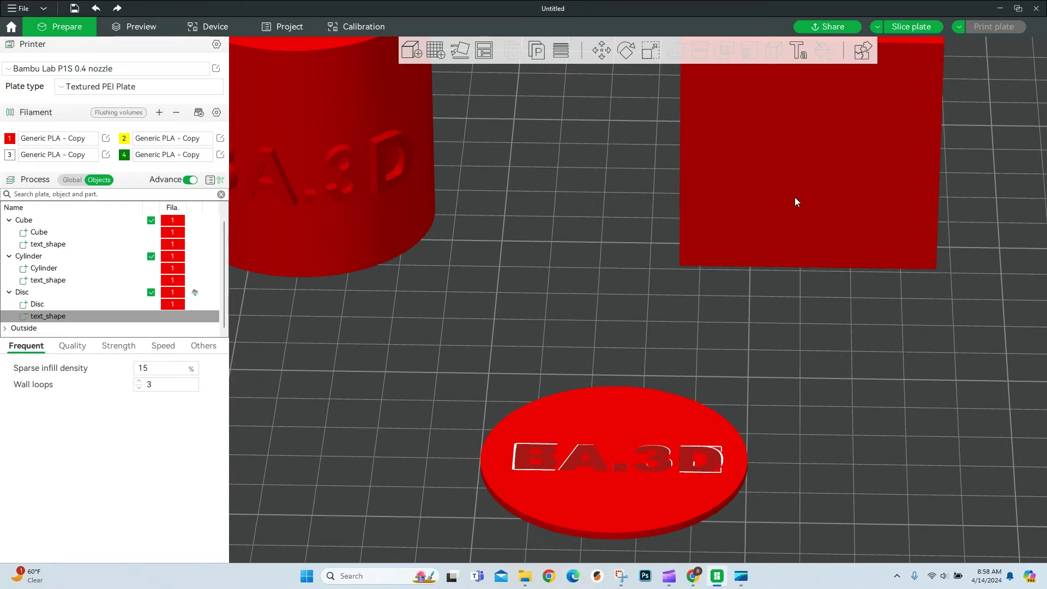
Re-slice the plate (1h49m, 71.67 g) and inspect the layers to confirm BA.3D is recessed into the disc
click(887, 26)
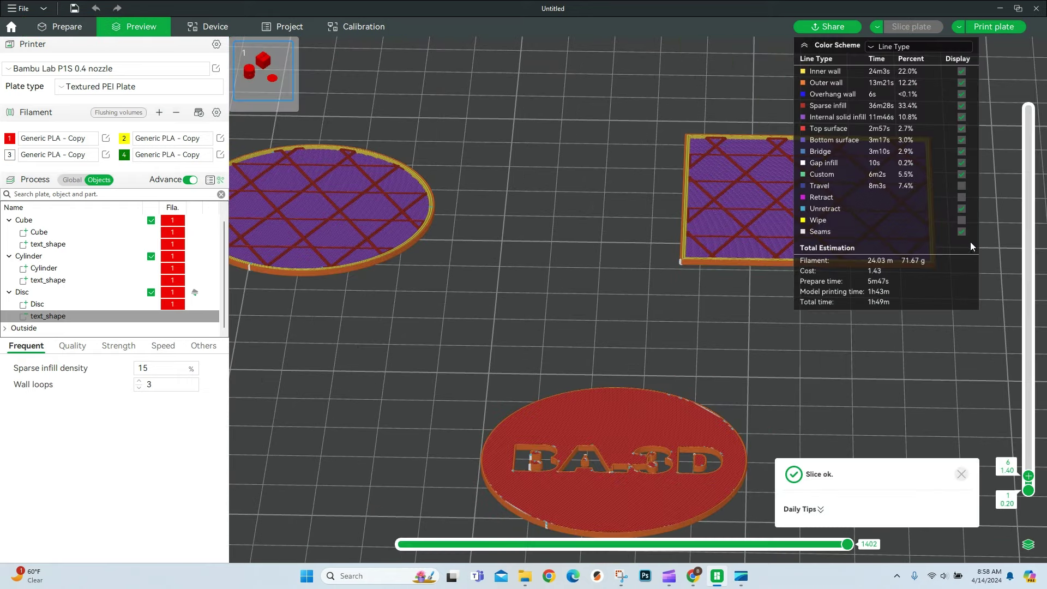
scroll(754, 498, up, 3)
scroll(674, 520, down, 4)
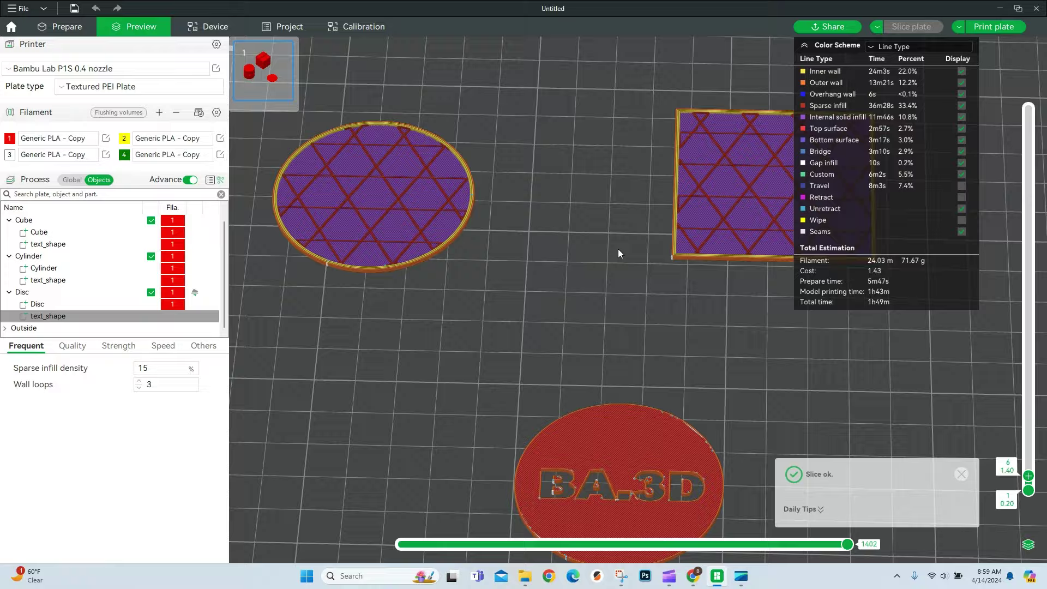
scroll(681, 336, down, 3)
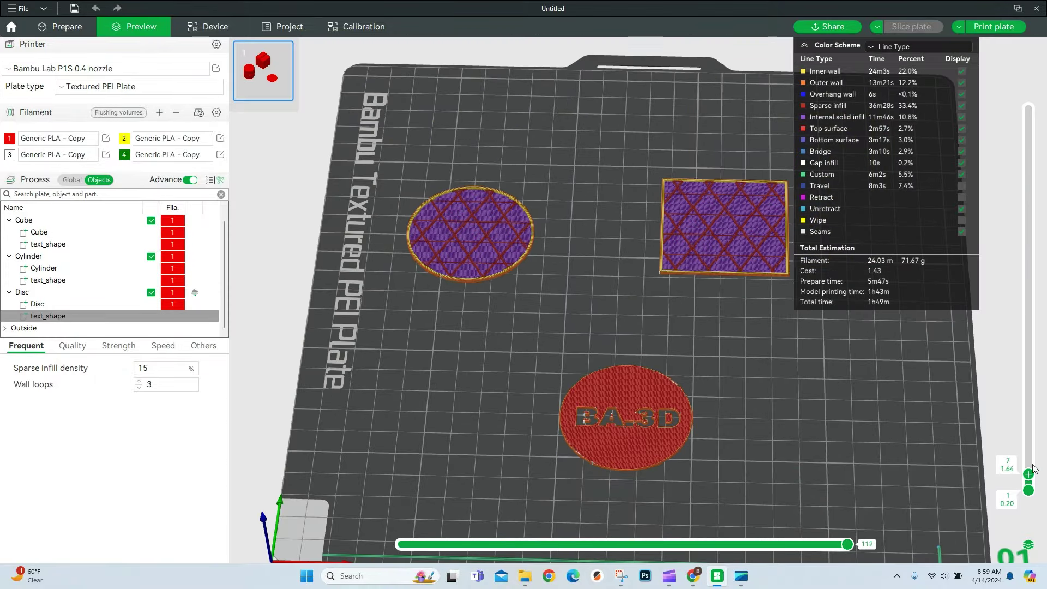
scroll(1034, 469, up, 2)
scroll(1034, 469, down, 1)
scroll(1031, 474, down, 6)
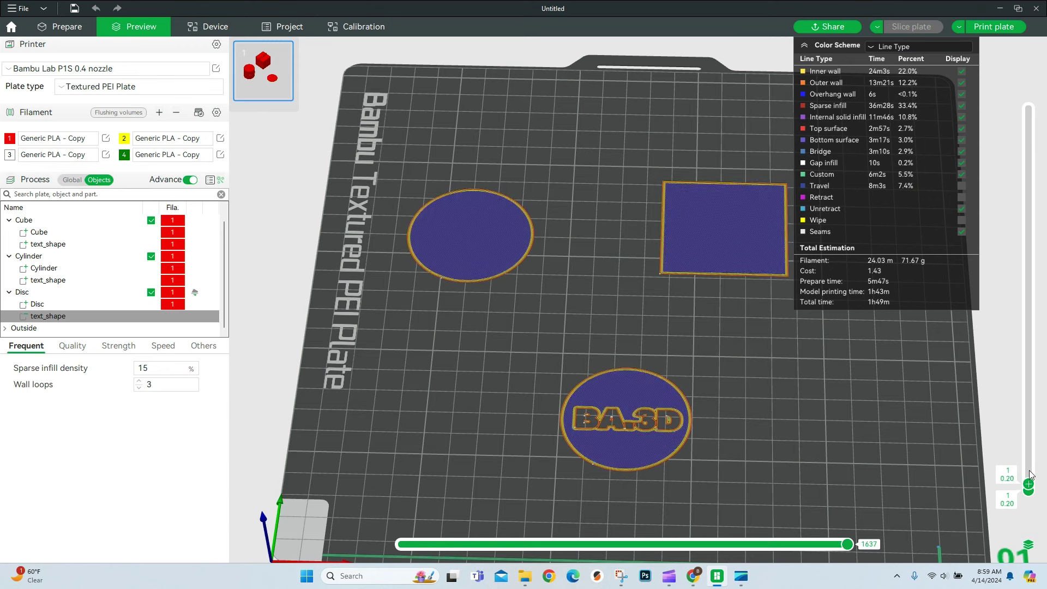
scroll(1030, 474, up, 6)
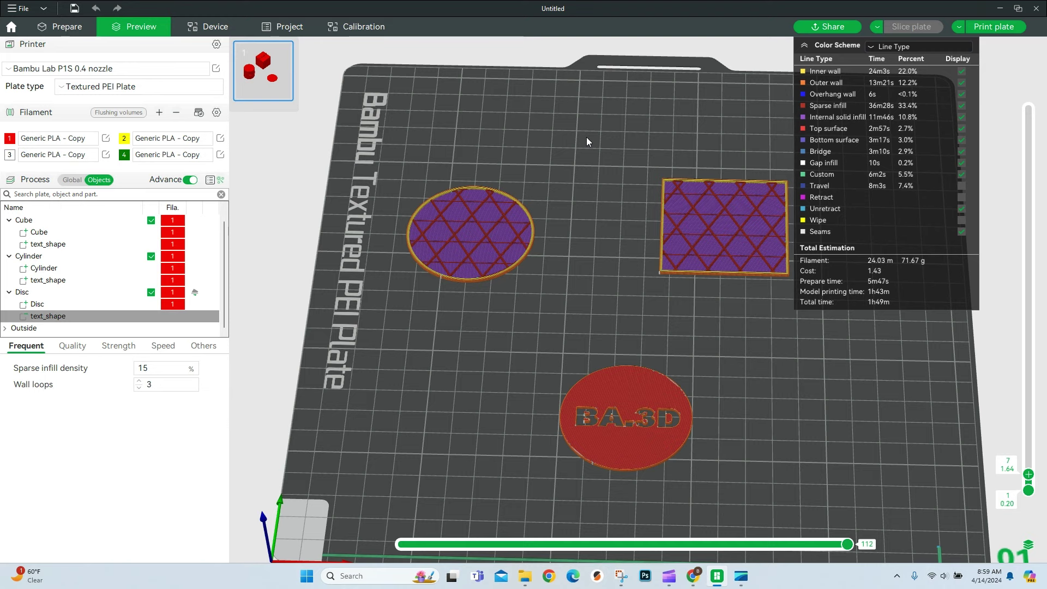
drag(571, 109, 628, 162)
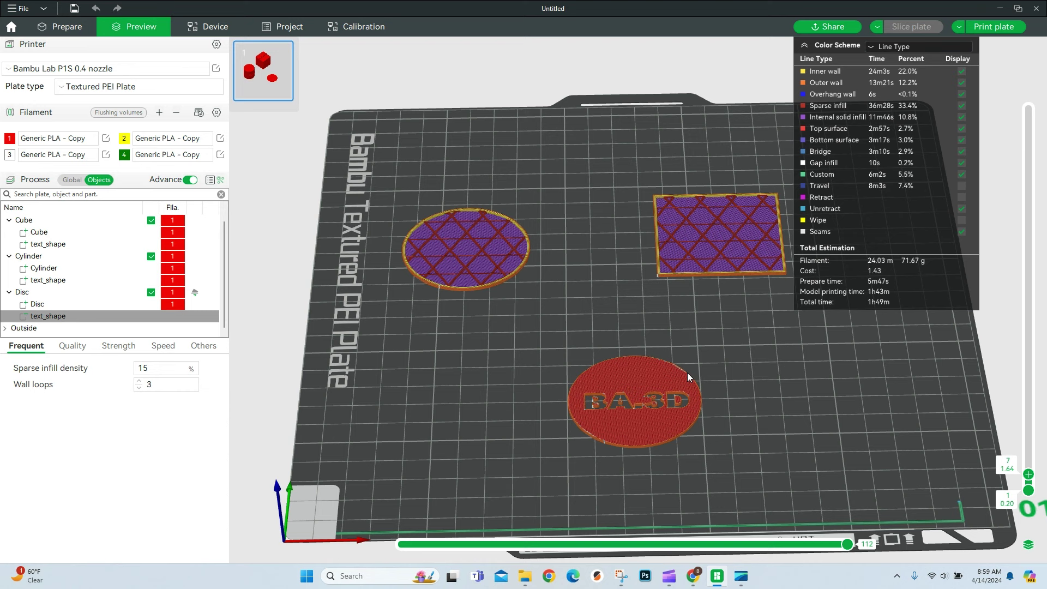